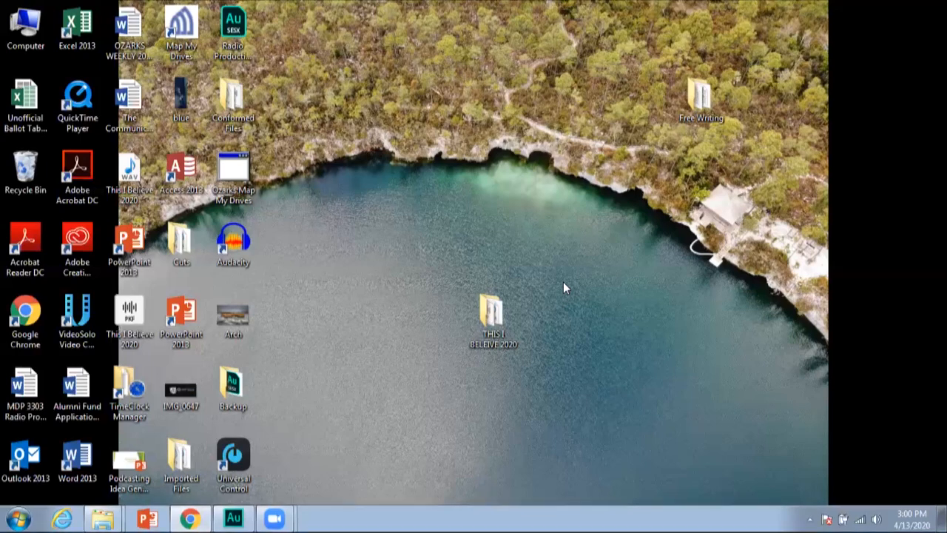
- Open the THIS I BELEIVE 2020 folder on the desktop, look over its audio files, and minimize it
double_click(494, 326)
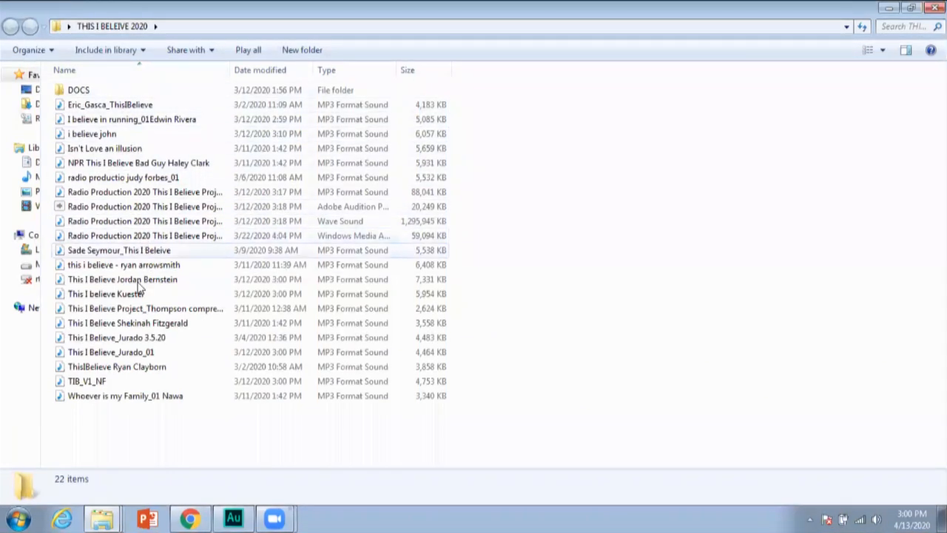
left_click(144, 367)
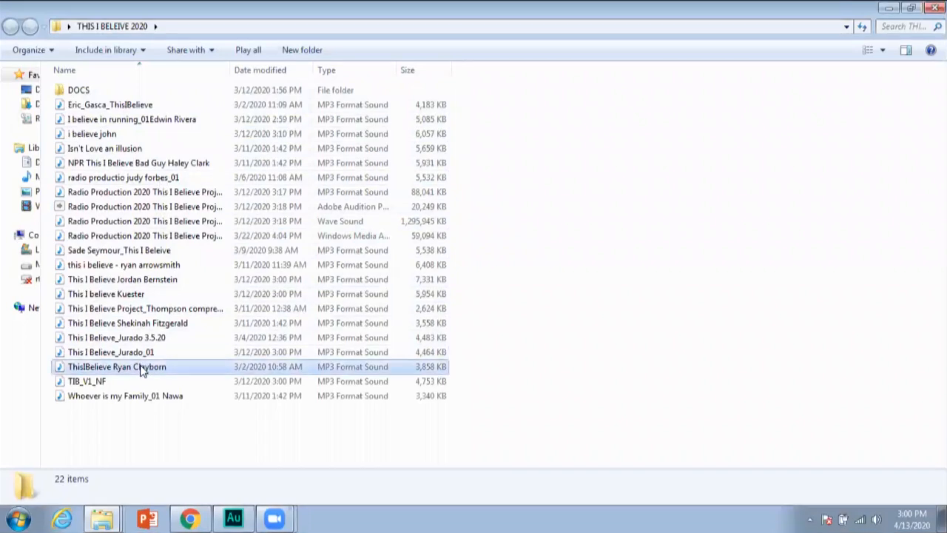
left_click(892, 9)
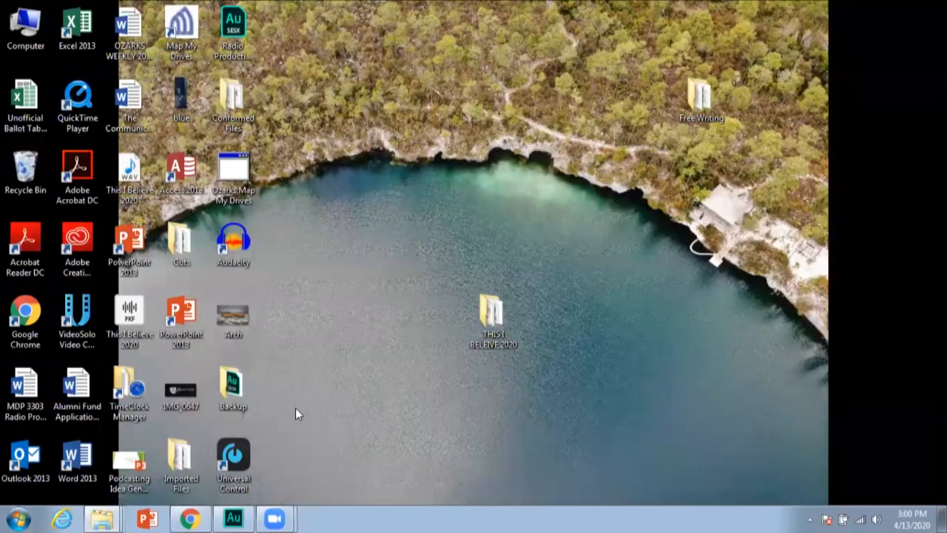
- Switch to Adobe Audition and look over the import and export commands, the effects list and the session's imported files
left_click(228, 517)
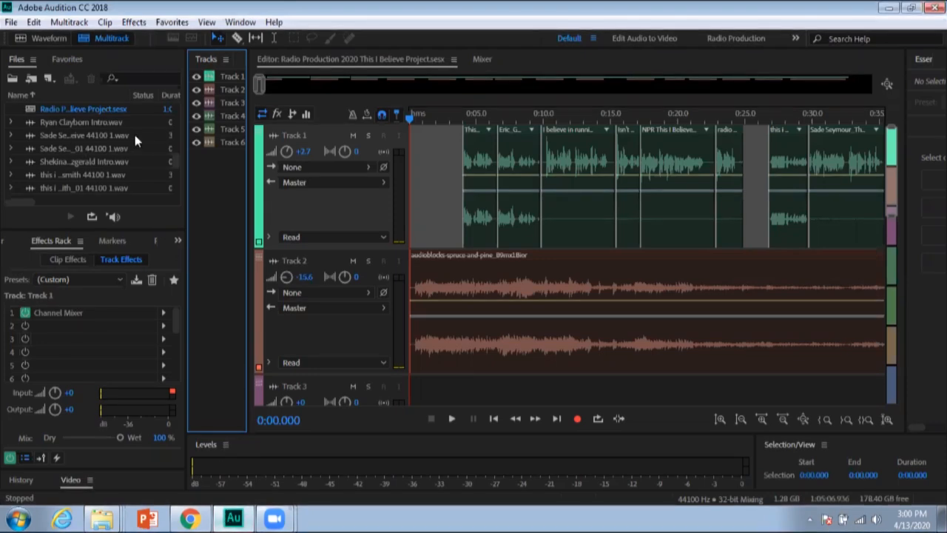
left_click(131, 68)
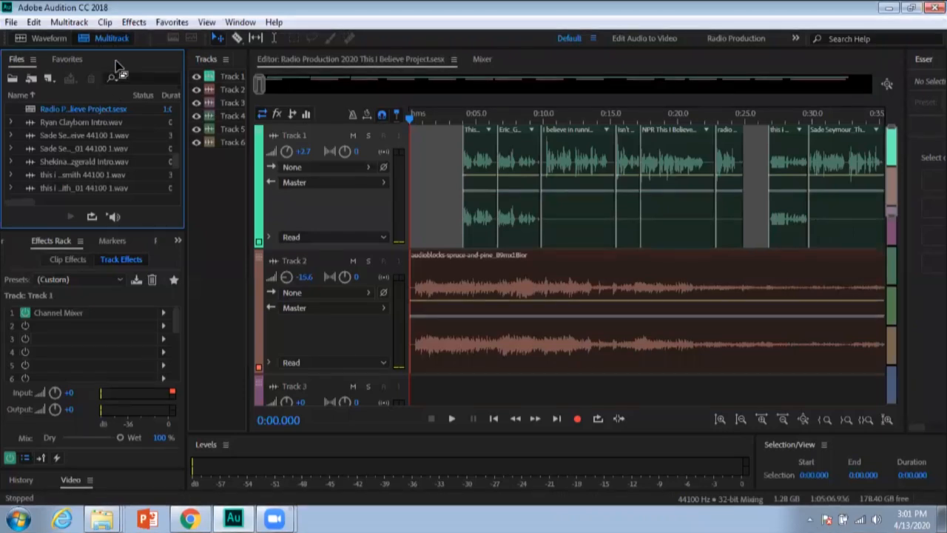
left_click(12, 23)
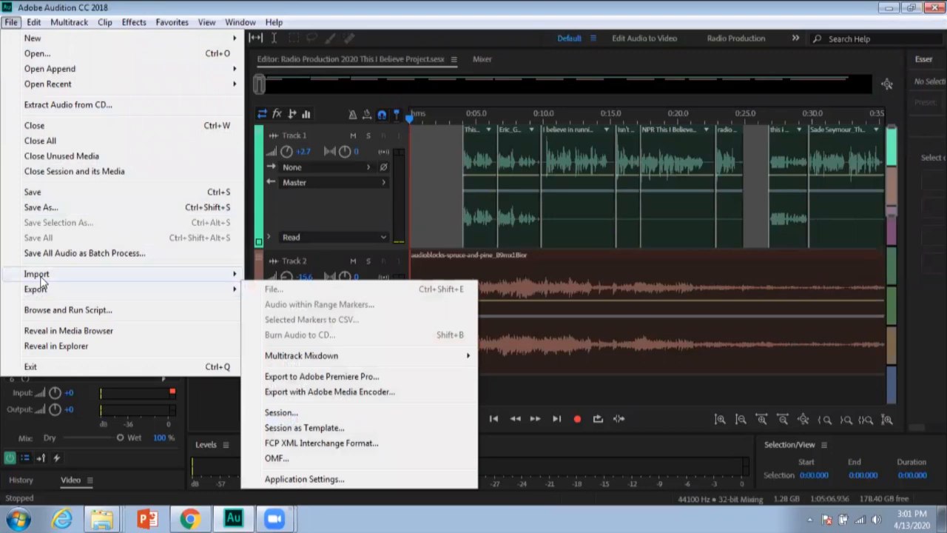
mouse_move(41, 280)
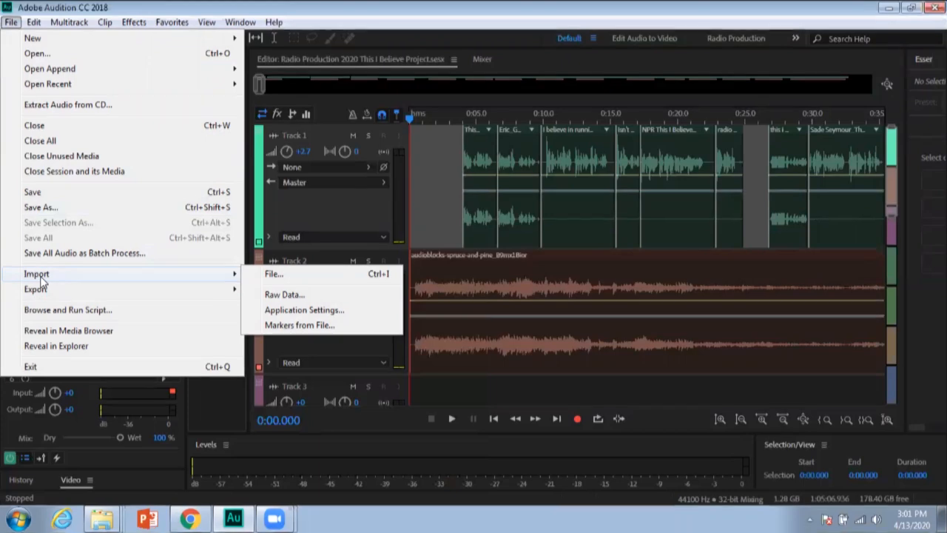
left_click(134, 22)
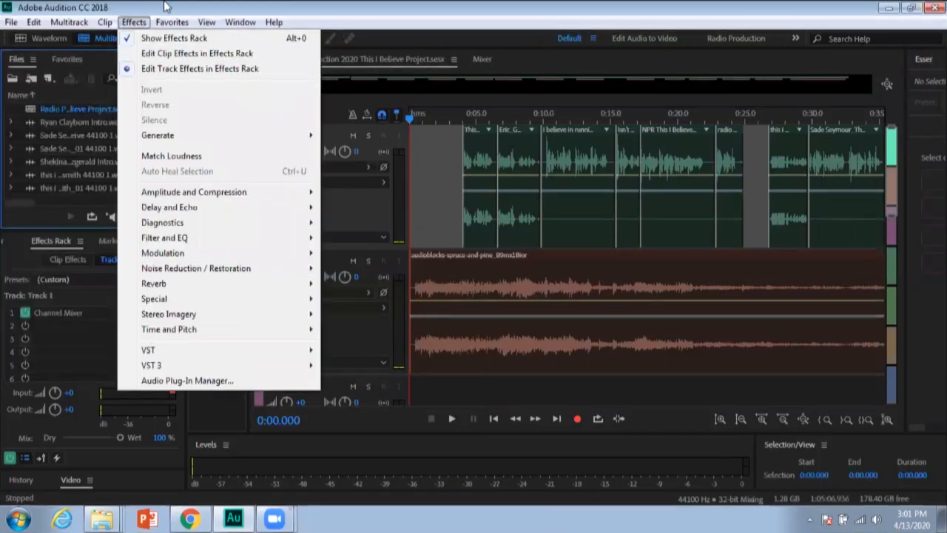
left_click(168, 9)
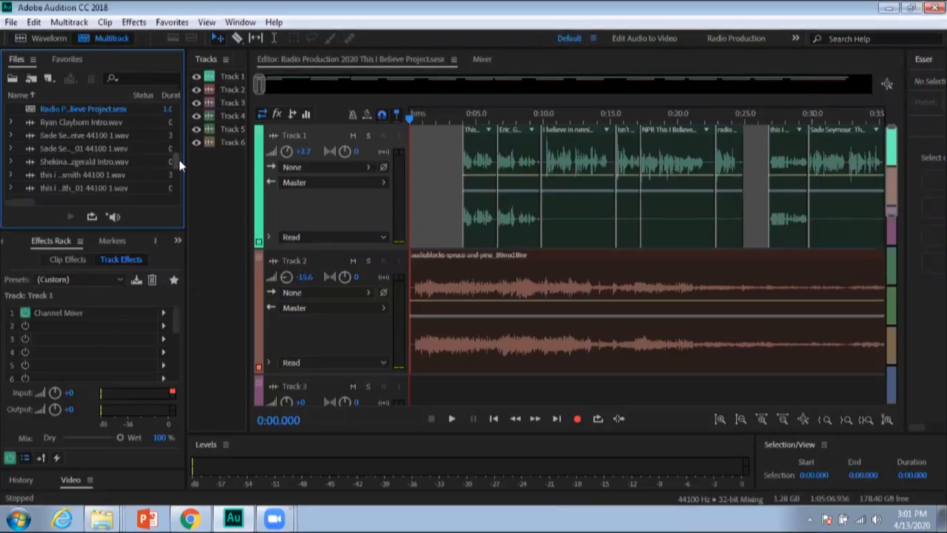
mouse_move(173, 158)
left_mouse_down()
mouse_move(176, 182)
mouse_move(178, 152)
left_mouse_up()
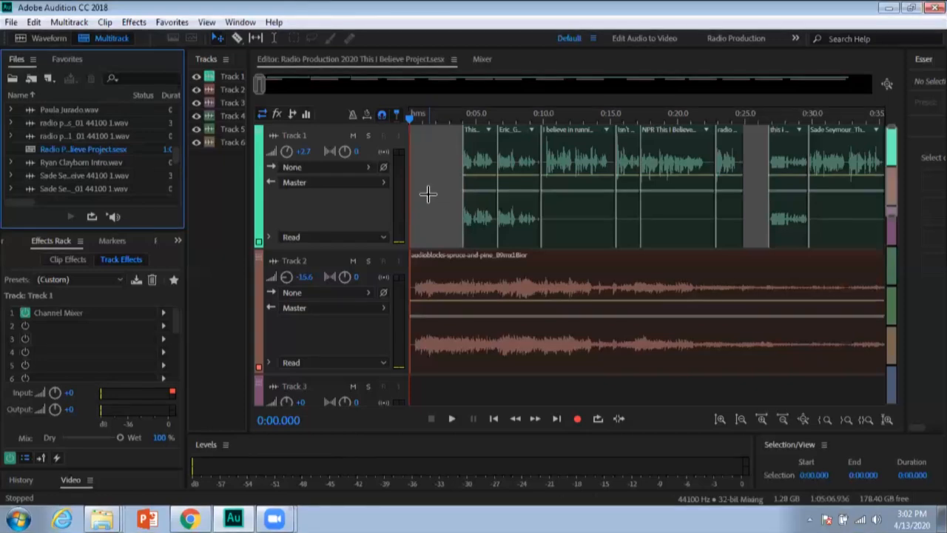
- Compare the waveform and multitrack editors, viewing the first Track 1 clip as a waveform before returning to the multitrack session
left_click(43, 35)
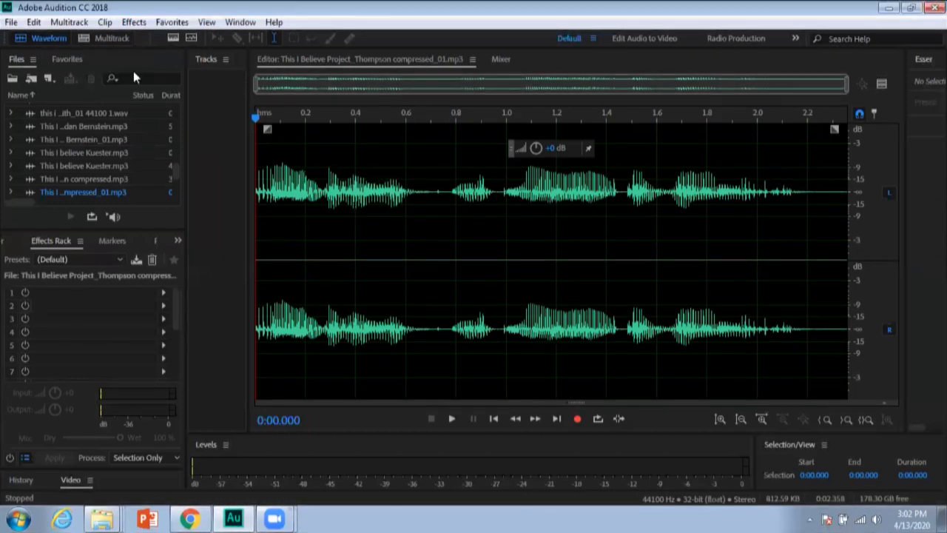
left_click(118, 38)
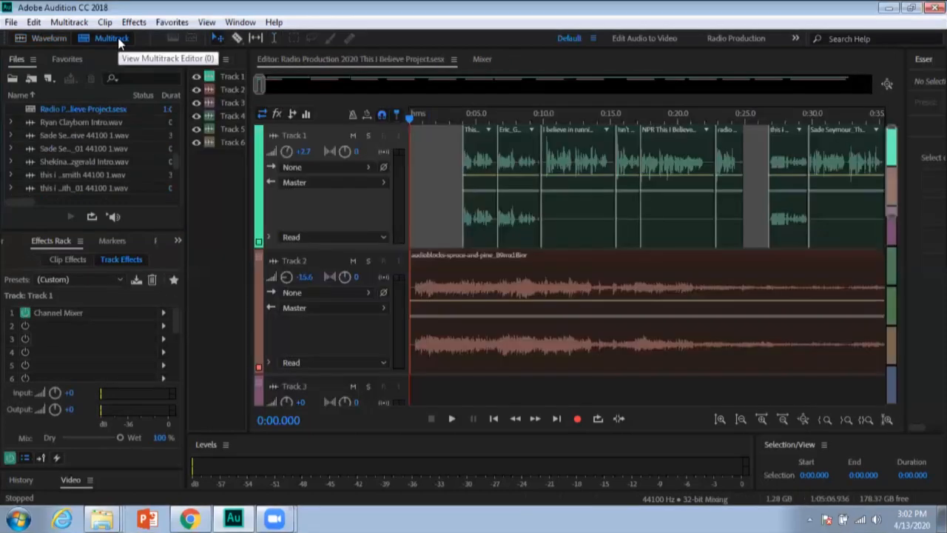
double_click(481, 143)
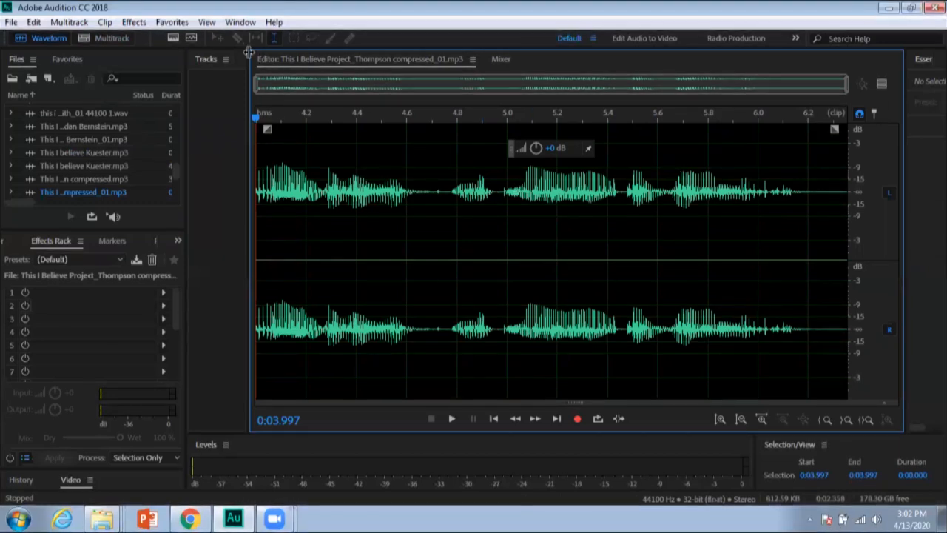
left_click(122, 39)
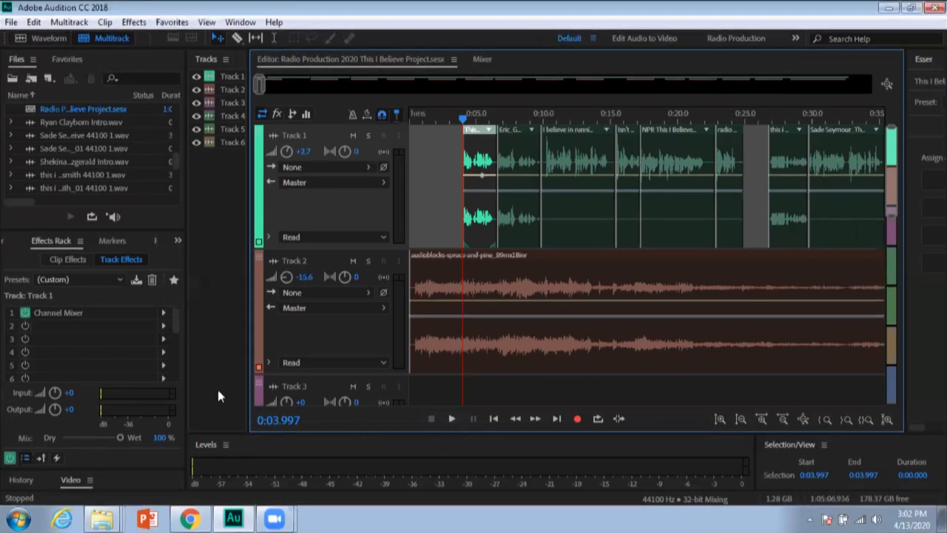
- Play parts of the multitrack session, including from its beginning, to hear the voice clips over the music on Track 2
key("space")
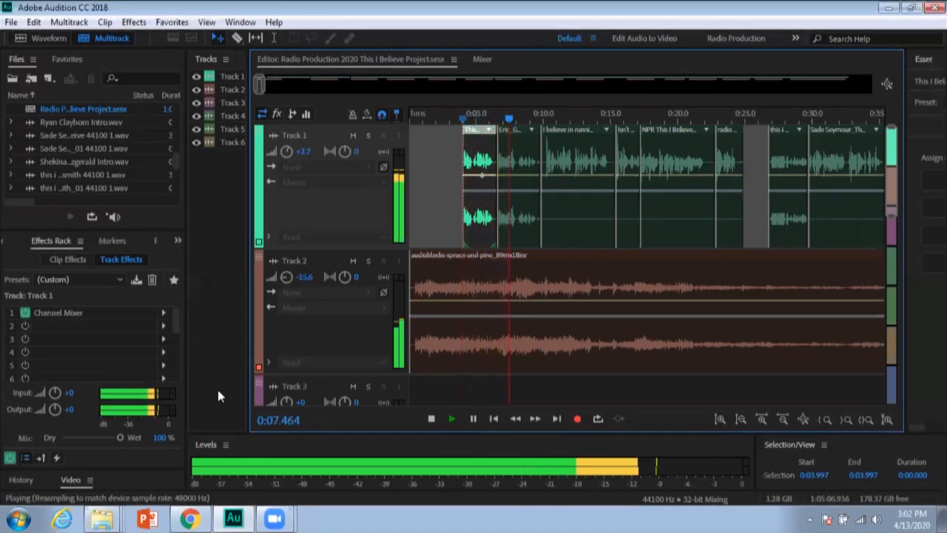
key("space")
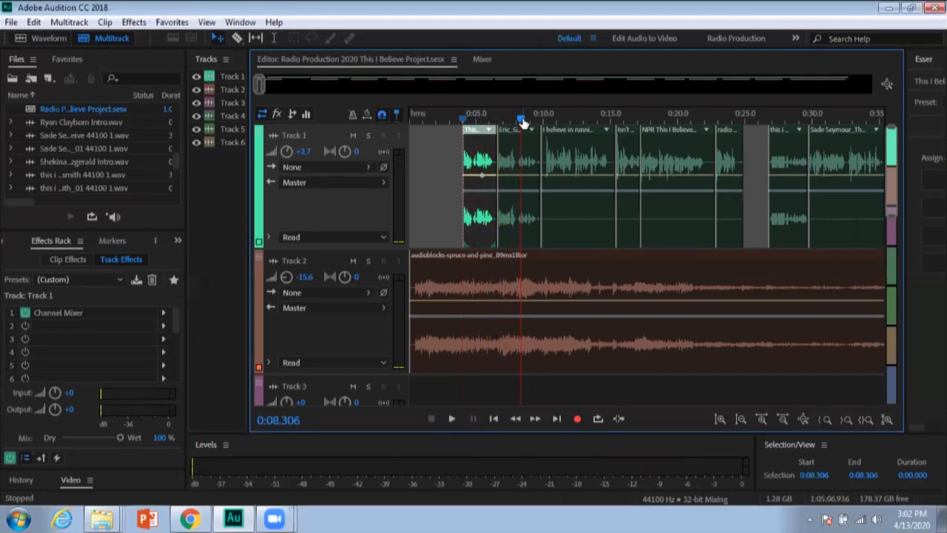
key("space")
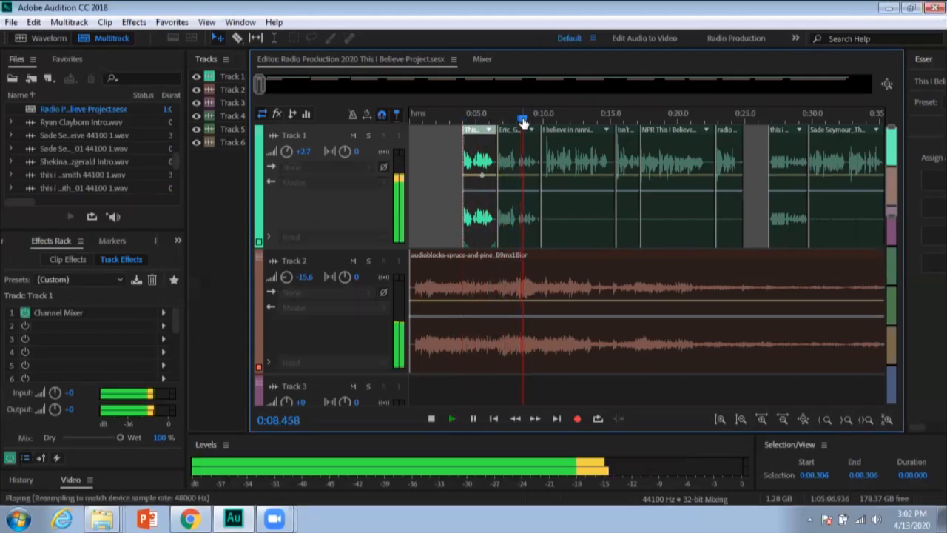
key("space")
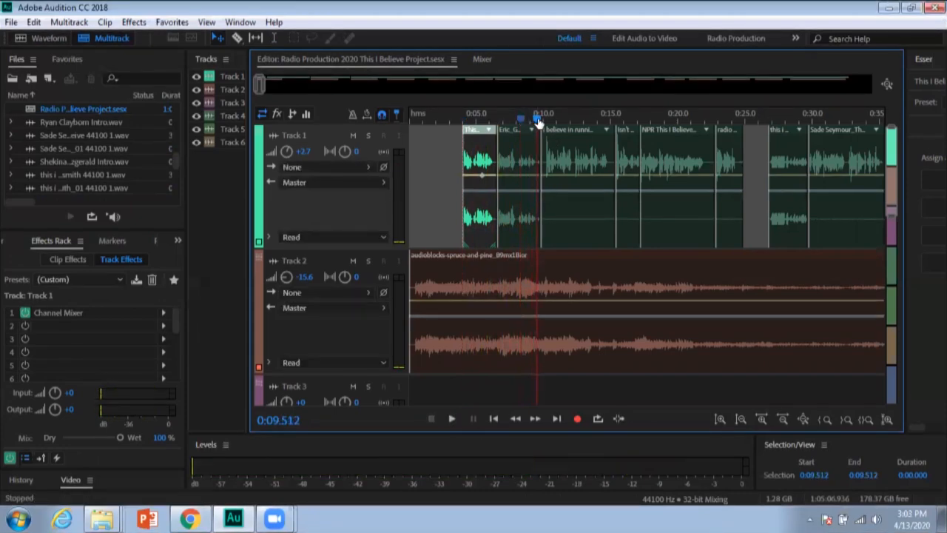
left_click_drag(539, 118, 395, 123)
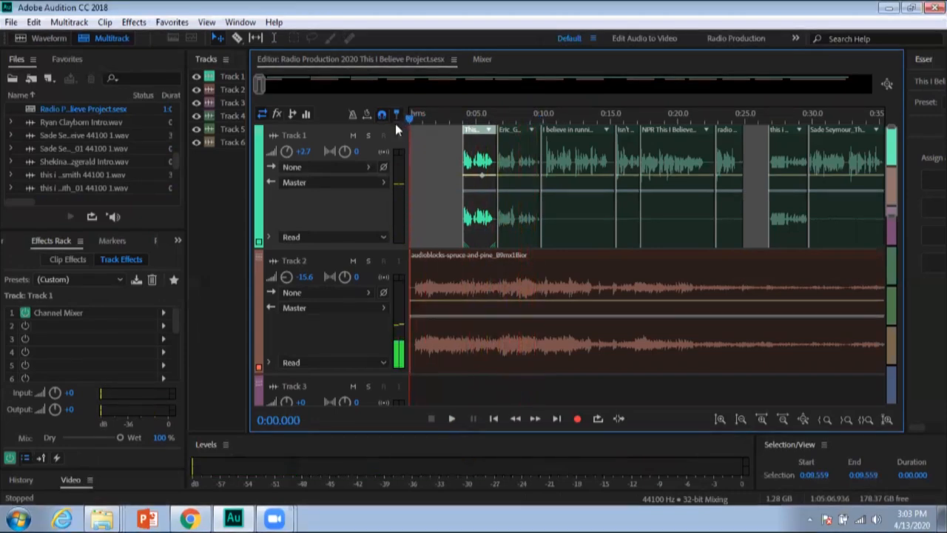
key("space")
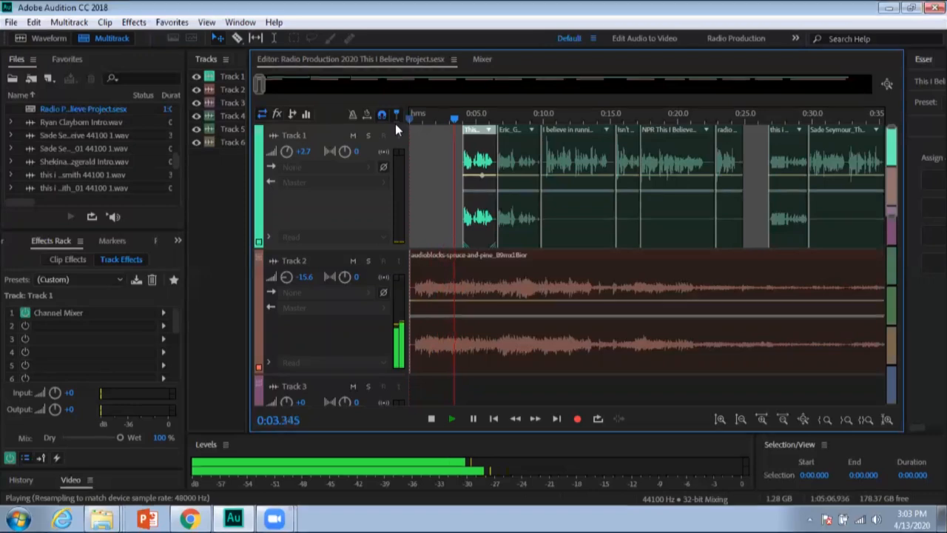
key("space")
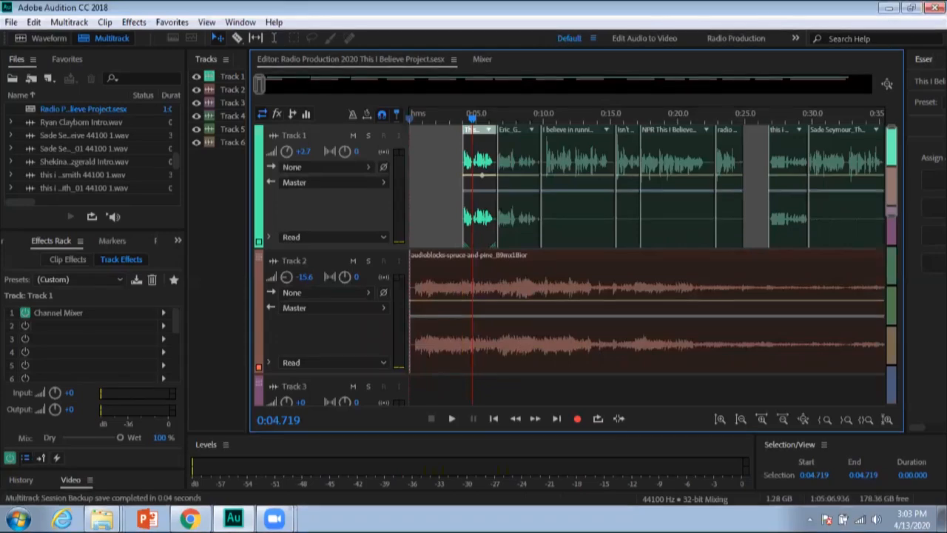
- Close Audition and relaunch Adobe Audition CC 2018 with an empty workspace
left_click(932, 7)
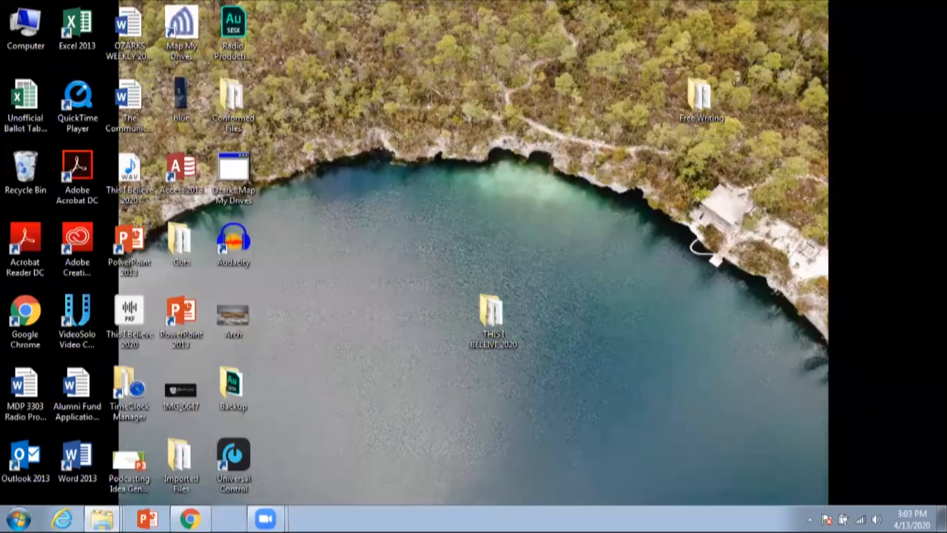
left_click(19, 519)
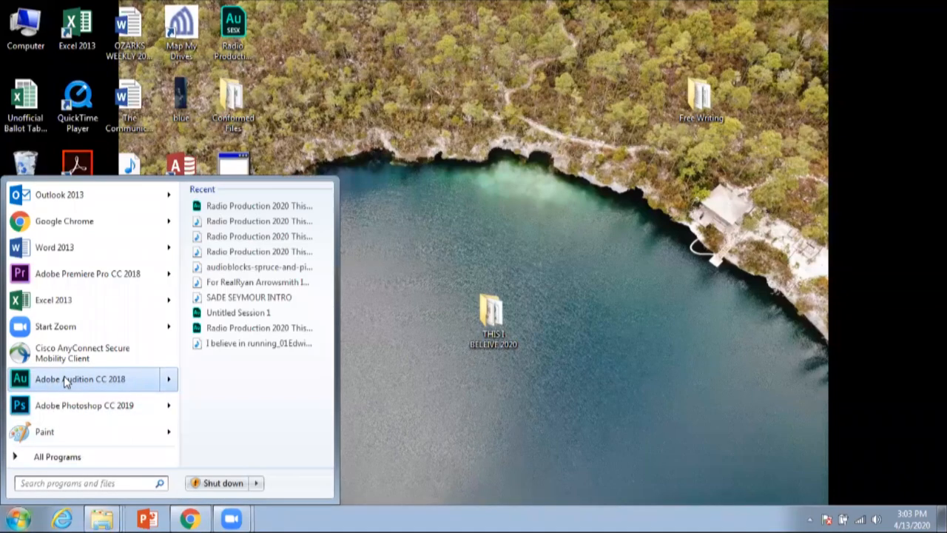
left_click(65, 380)
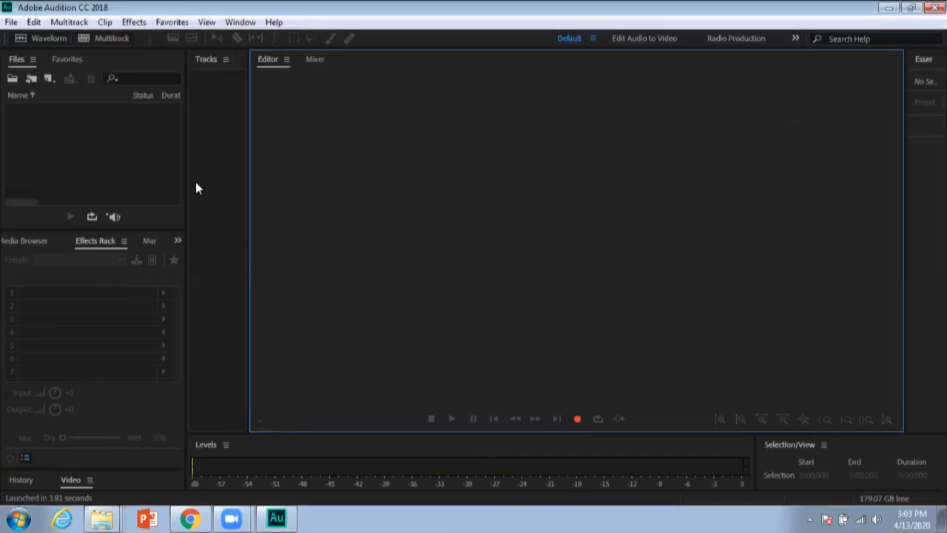
- Look over the empty Files panel, then show the Media Browser and examine the available drives
left_click(71, 168)
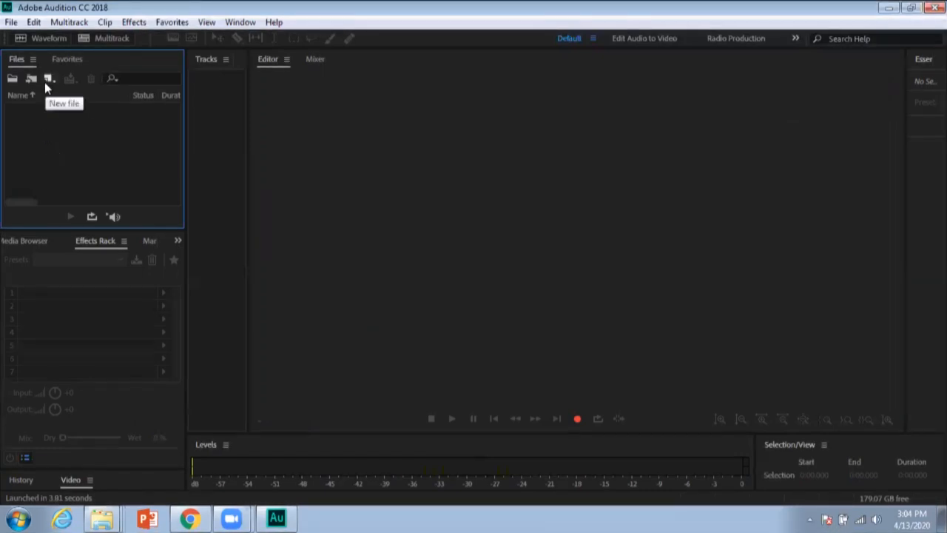
left_click(25, 241)
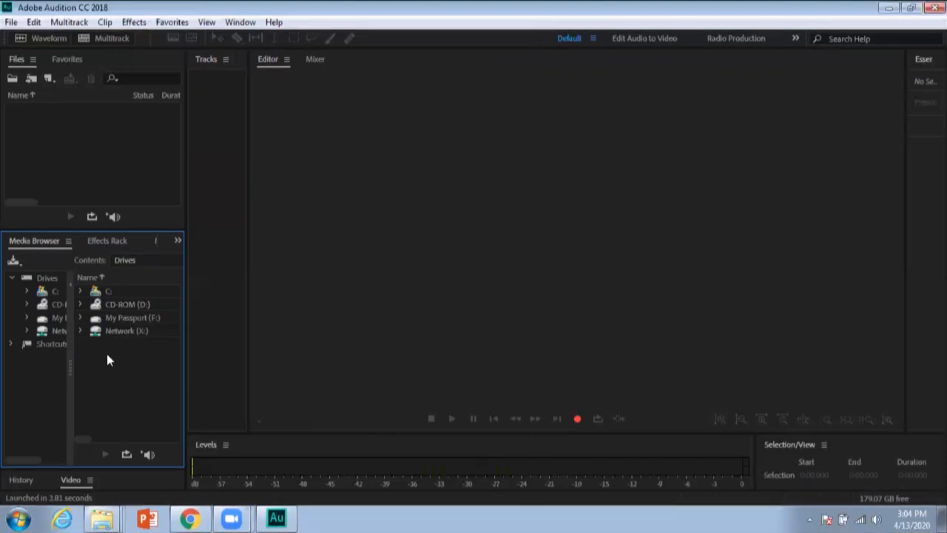
left_click(76, 330)
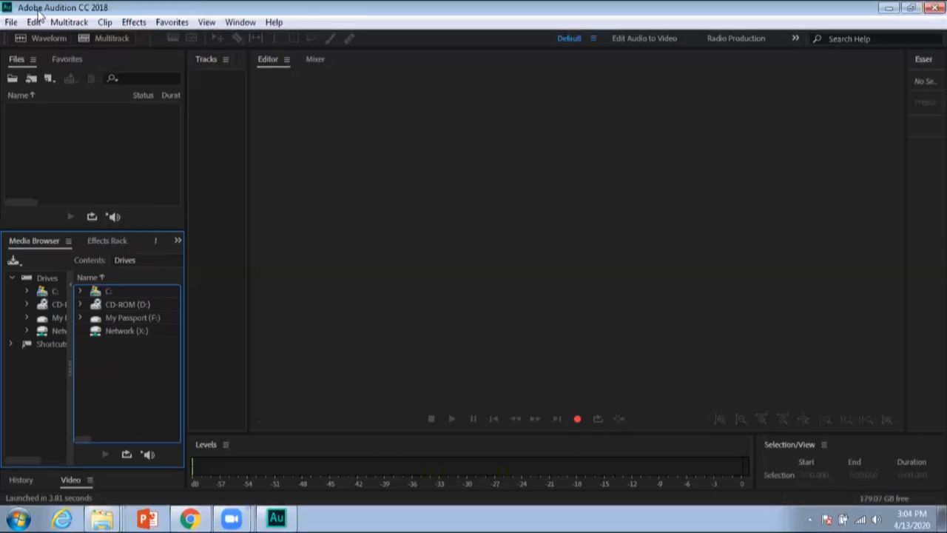
- Start a new multitrack session and name it "April 13"
left_click(49, 79)
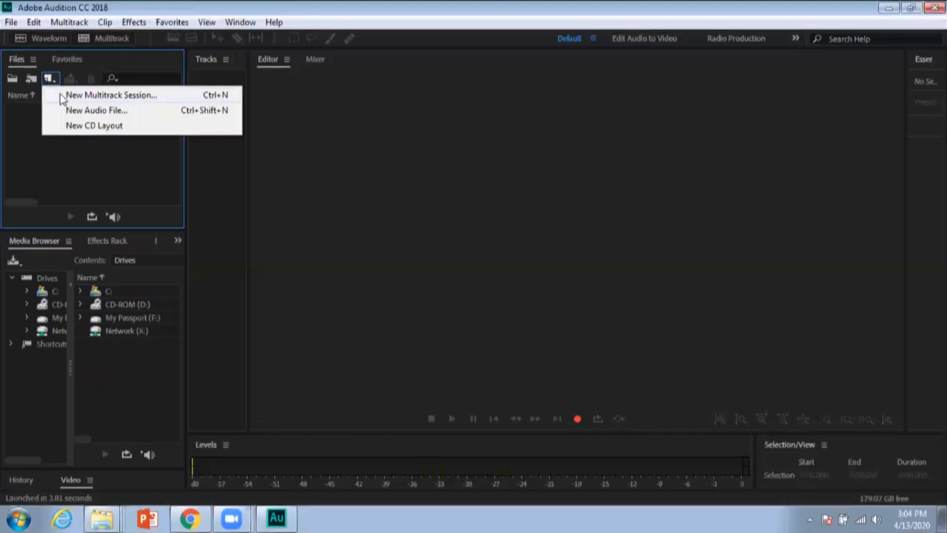
left_click(61, 96)
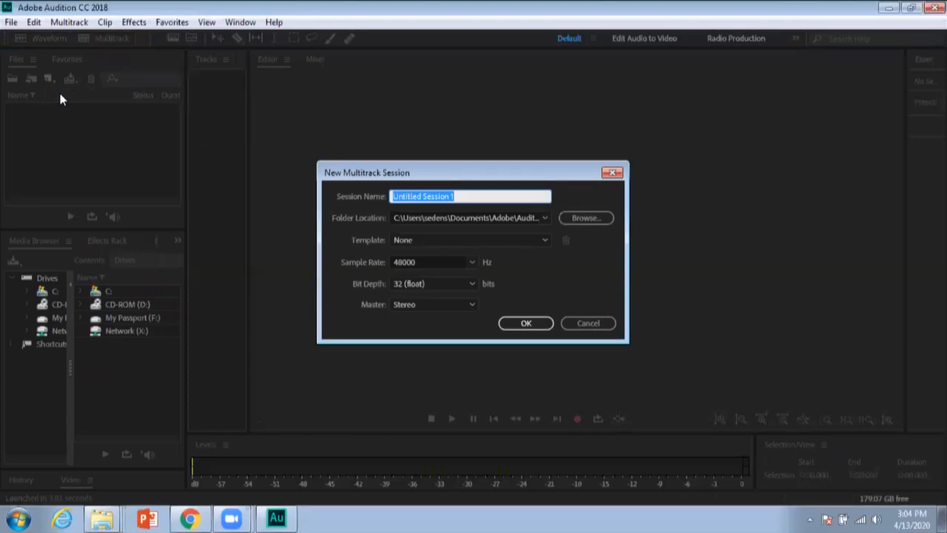
type("A")
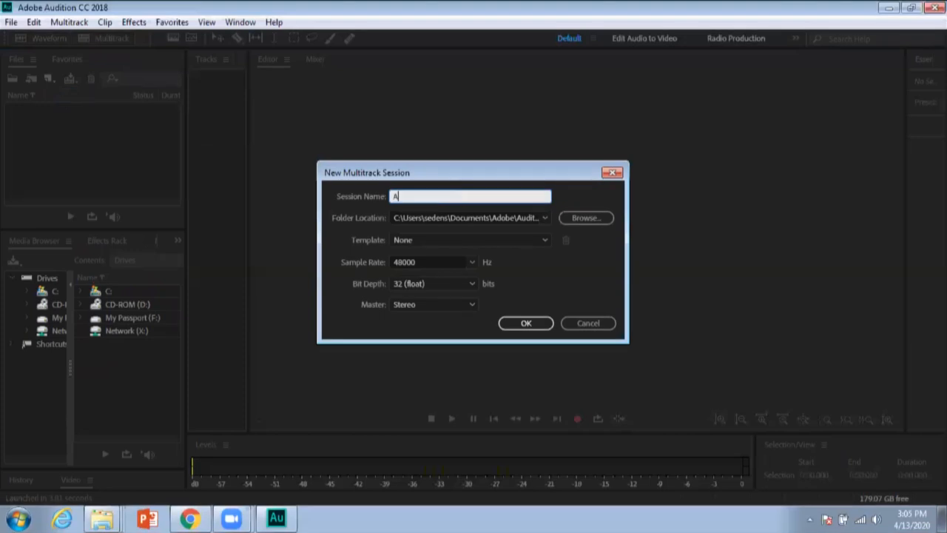
type("pril 13")
- Set the session's folder location to THIS I BELEIVE 2020 on the Desktop and create the session
left_click(585, 224)
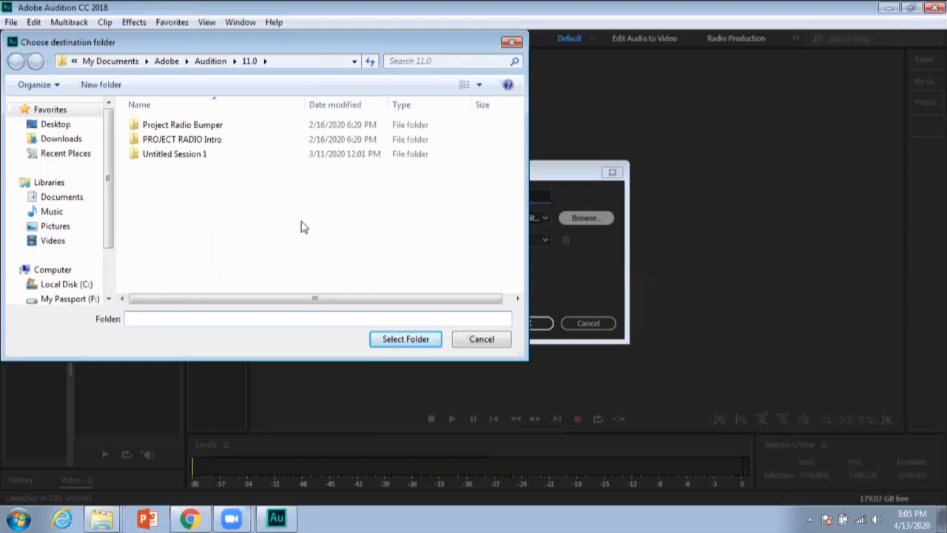
left_click_drag(111, 205, 106, 249)
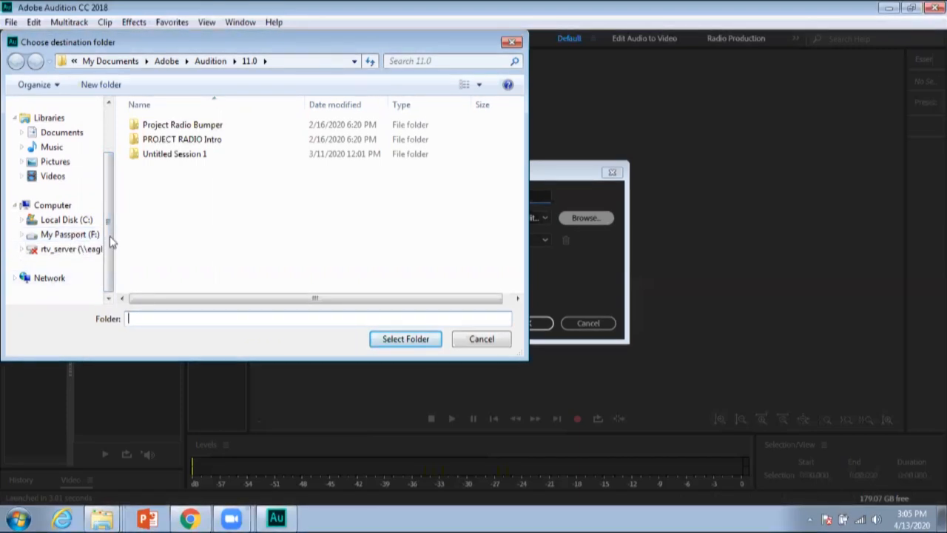
left_click(70, 234)
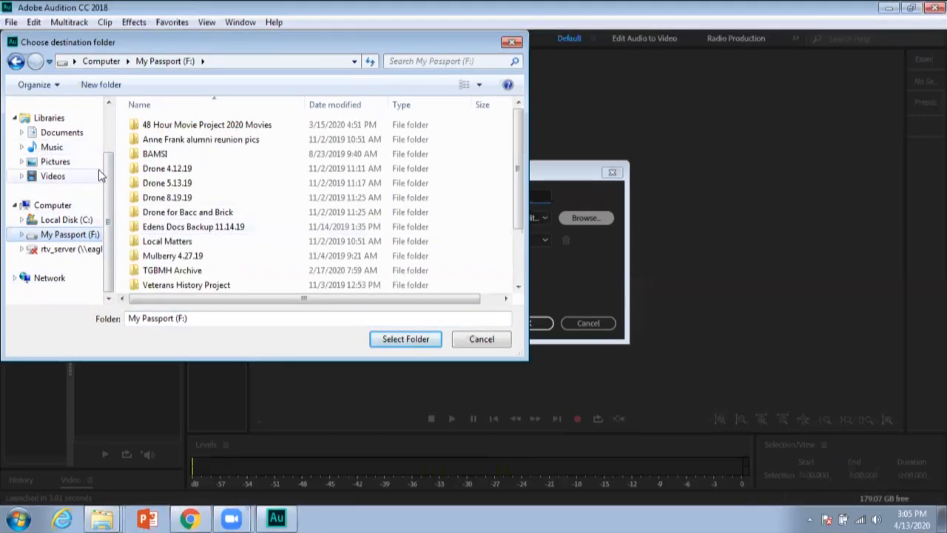
scroll(88, 163, "up", 2)
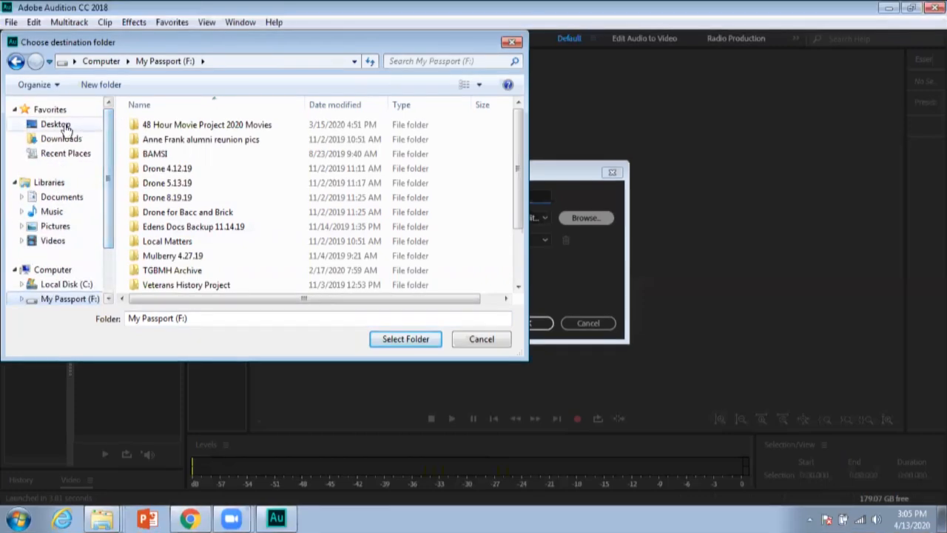
left_click(63, 125)
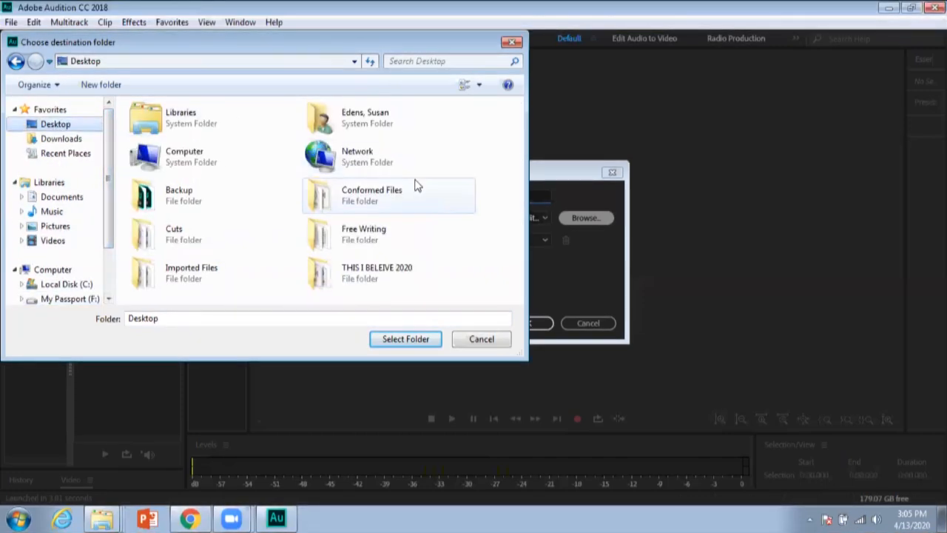
double_click(323, 274)
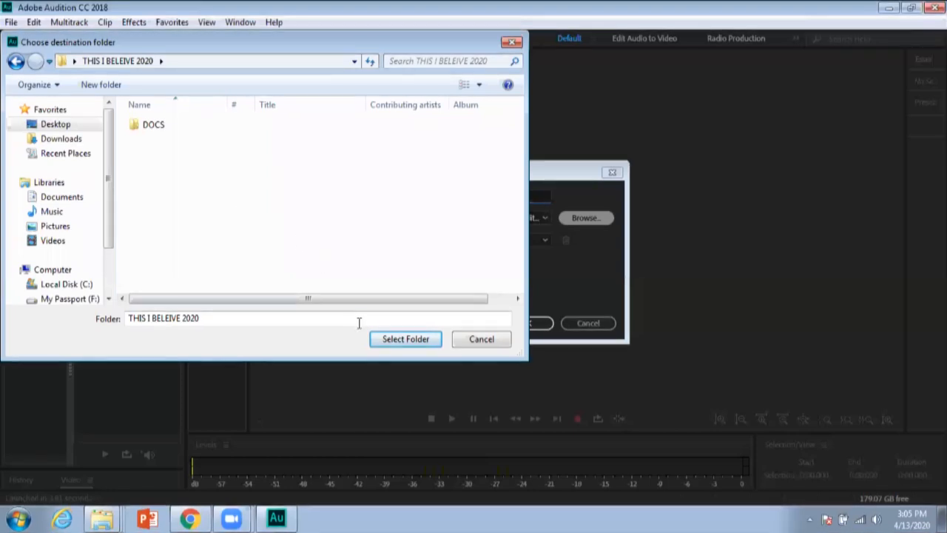
left_click(386, 339)
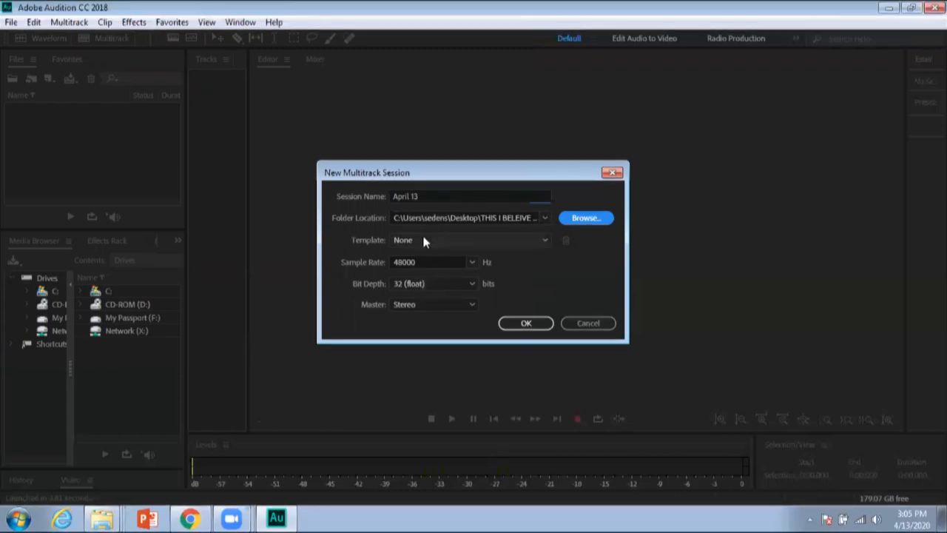
left_click(526, 322)
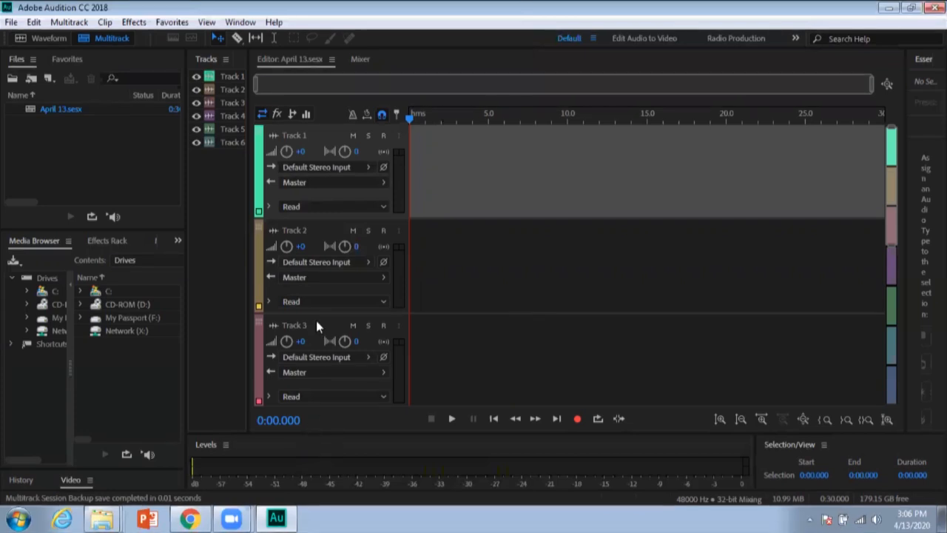
- Reduce the height of Track 2 in the multitrack editor
left_click_drag(315, 313, 312, 284)
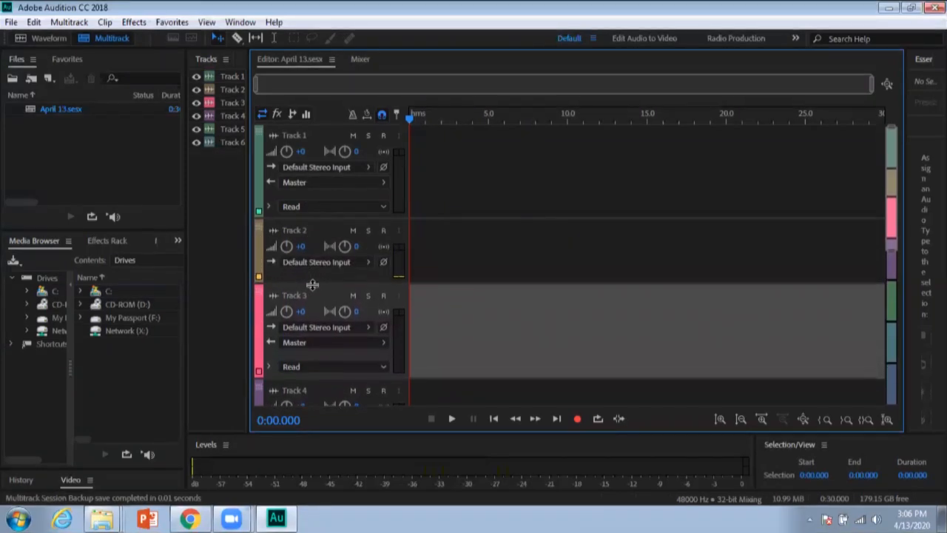
- Import the three consecutive audio files from "I believe in running" through "Isn't Love an illusion" from the Desktop folder THIS I BELEIVE 2020
left_click(35, 151)
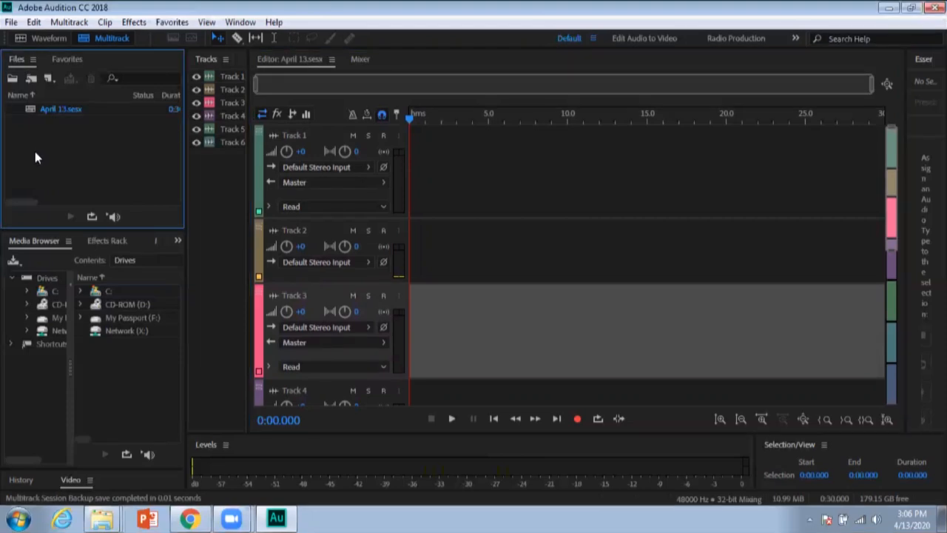
left_click(29, 79)
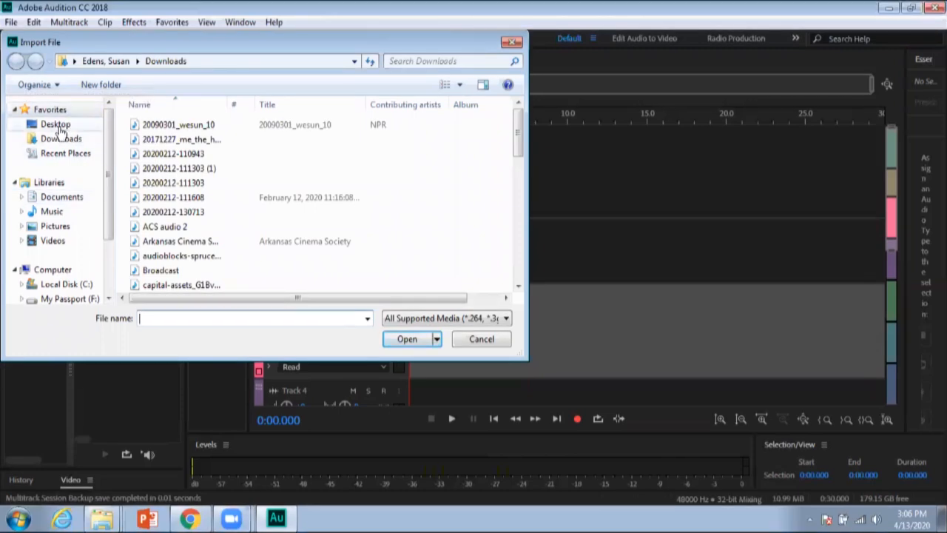
left_click(55, 124)
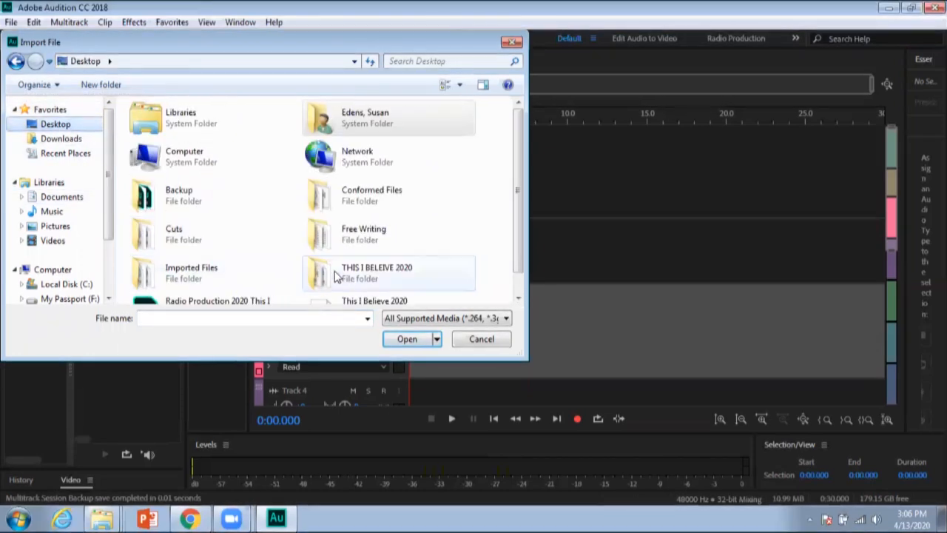
double_click(328, 272)
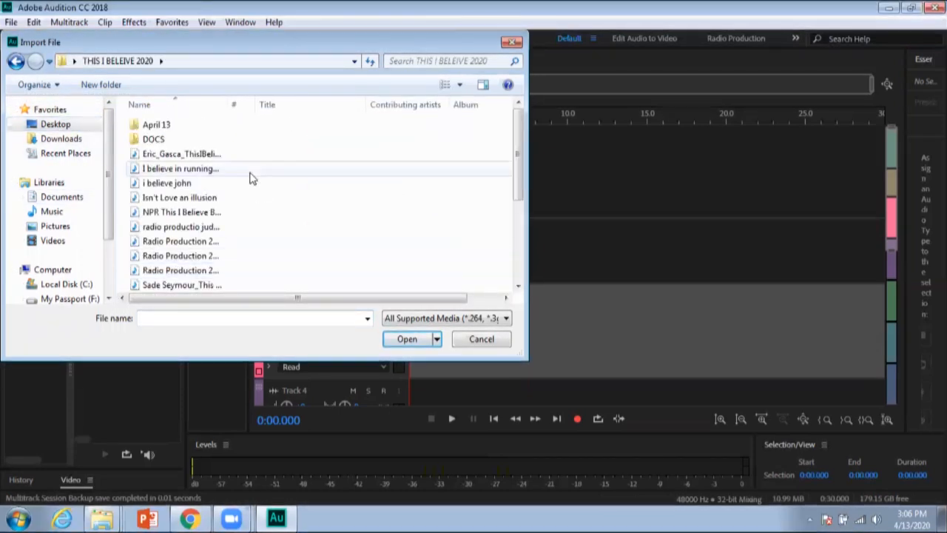
left_click(136, 171)
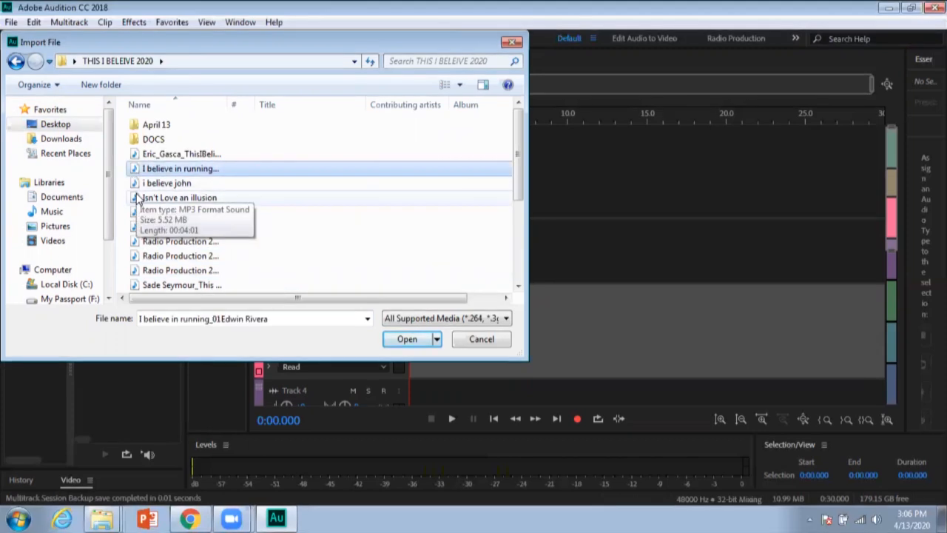
left_click(137, 198, "shift")
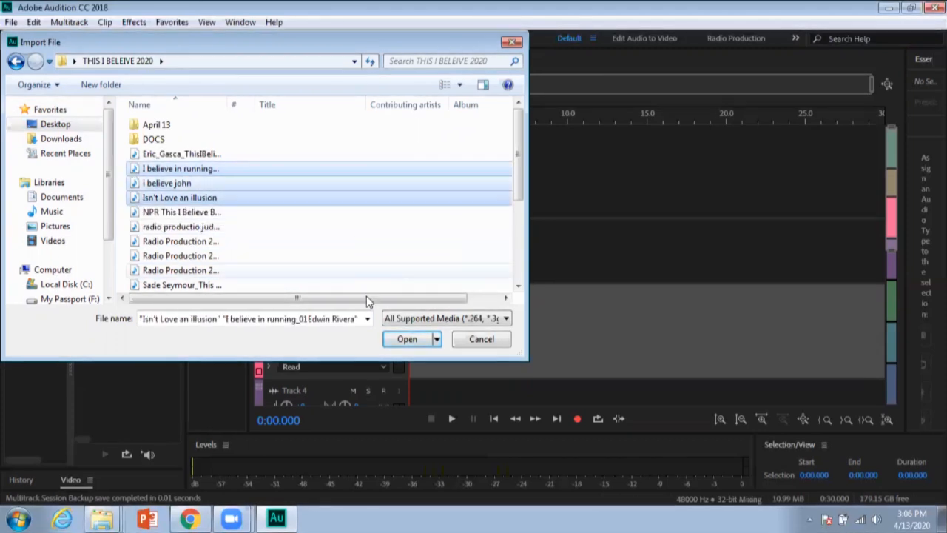
left_click(400, 342)
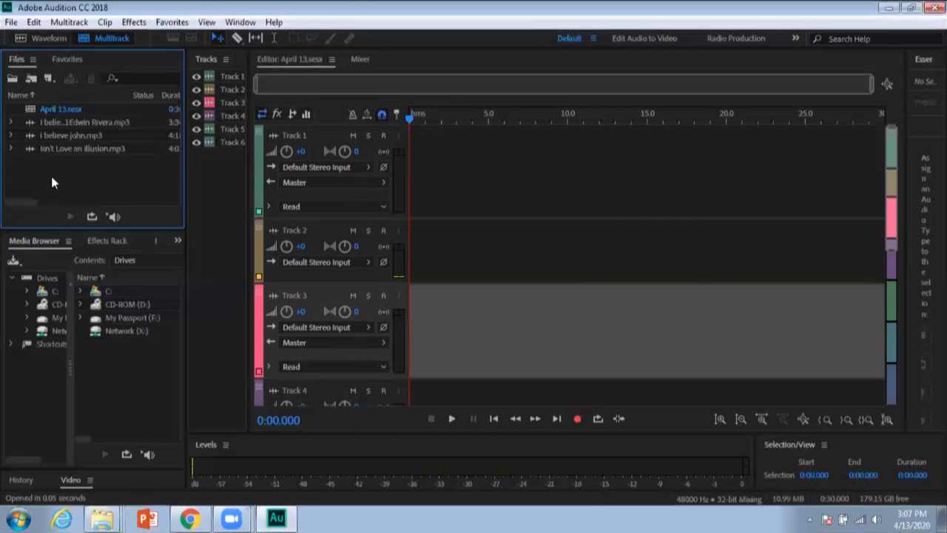
- Import the audioblocks-spruce music file from the Downloads folder
left_click(11, 22)
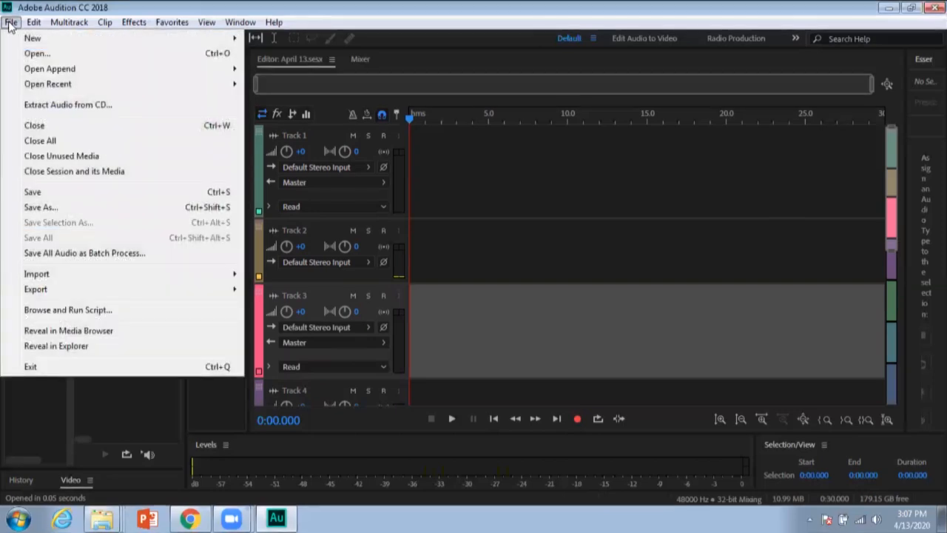
mouse_move(234, 273)
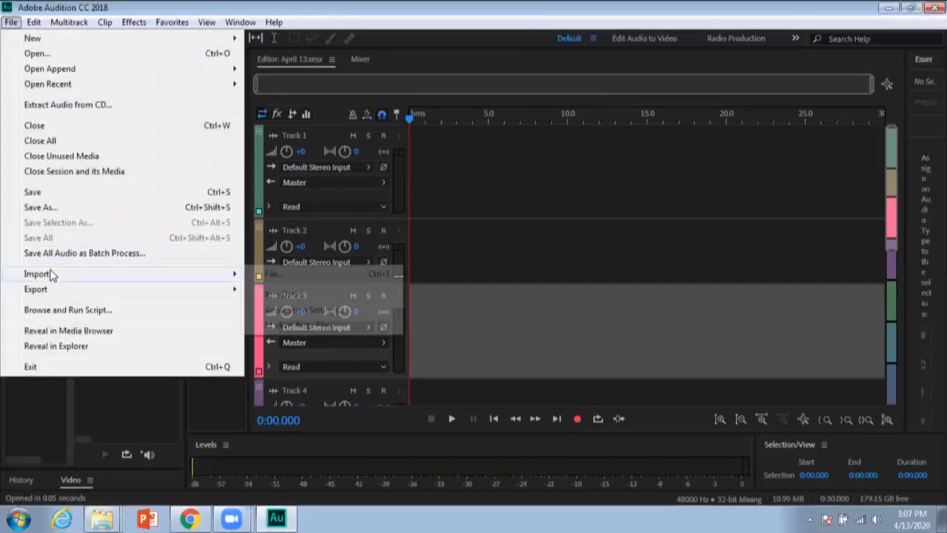
left_click(271, 274)
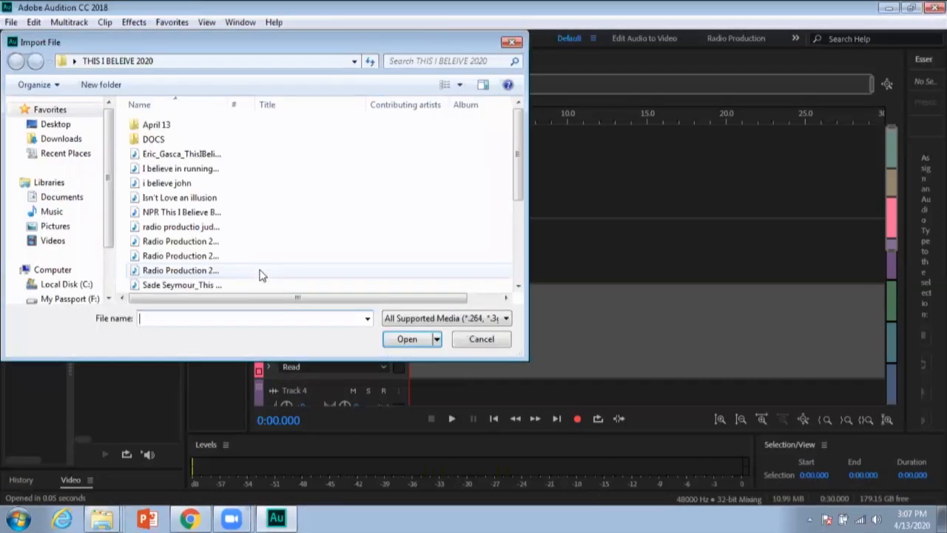
left_click(32, 140)
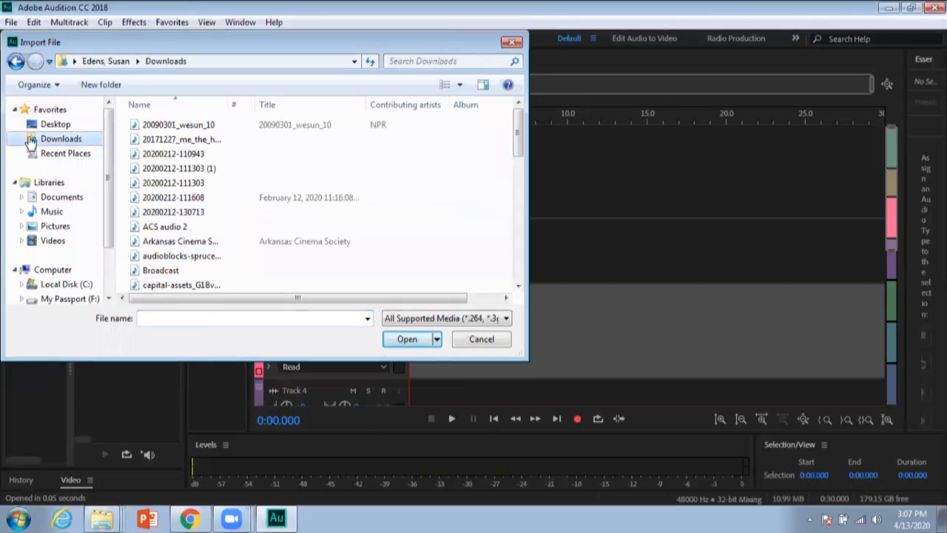
double_click(134, 256)
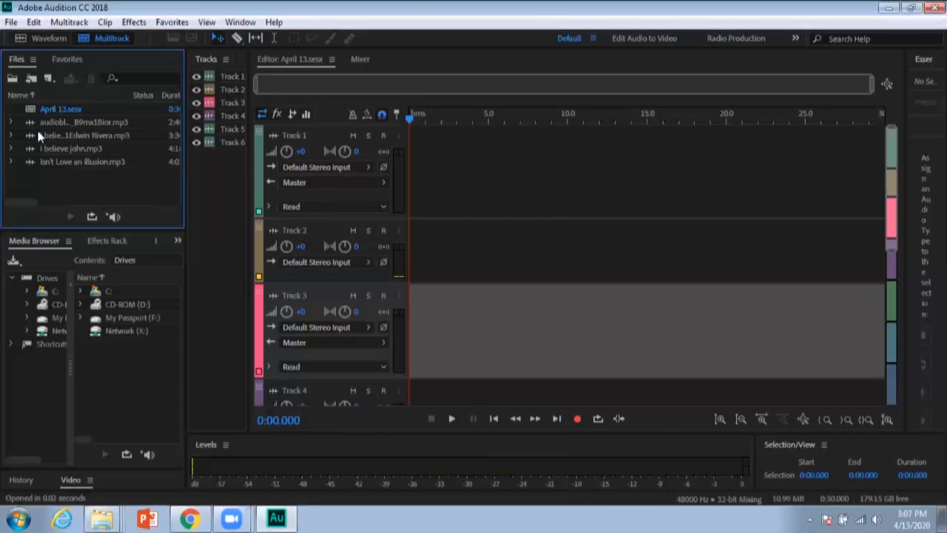
- Start another file import and browse to My Documents inside the 11.14.19 docs backup on My Passport (F:)
left_click(11, 23)
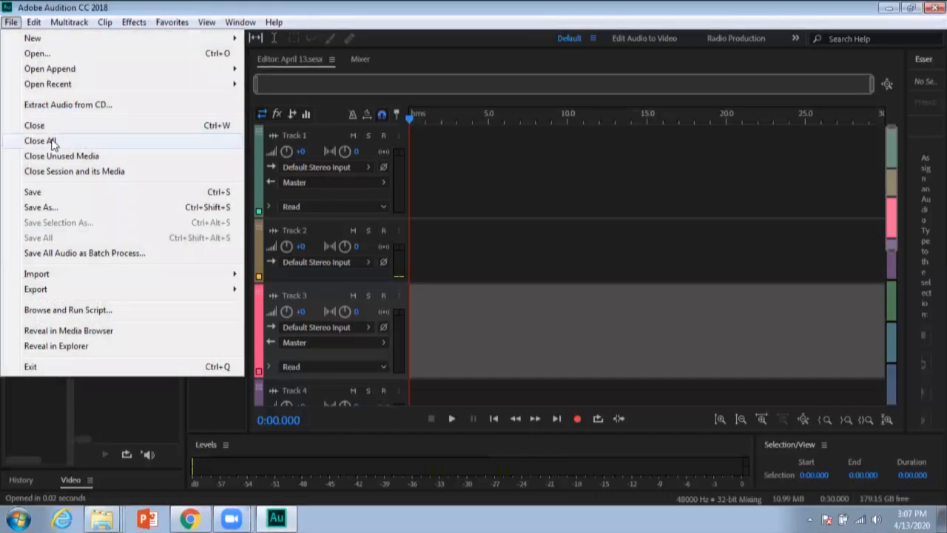
mouse_move(69, 275)
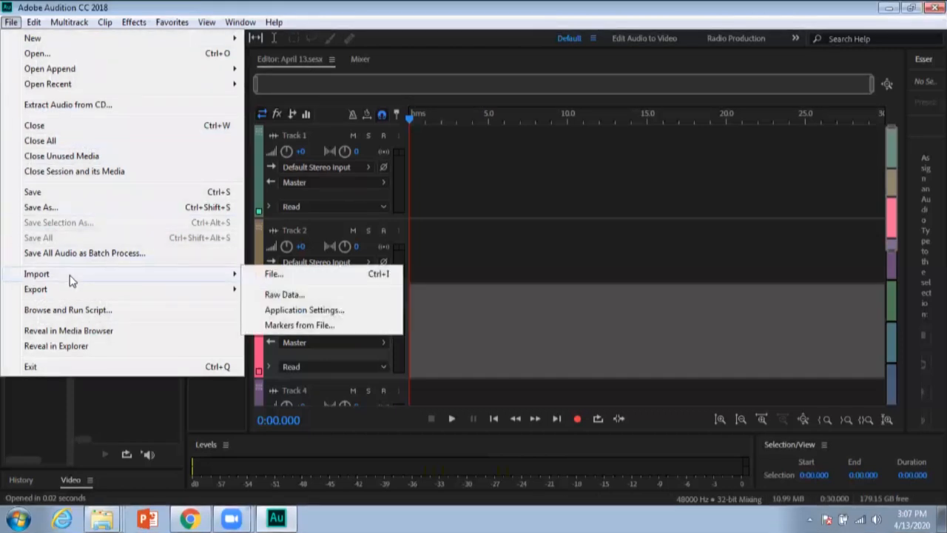
left_click(271, 274)
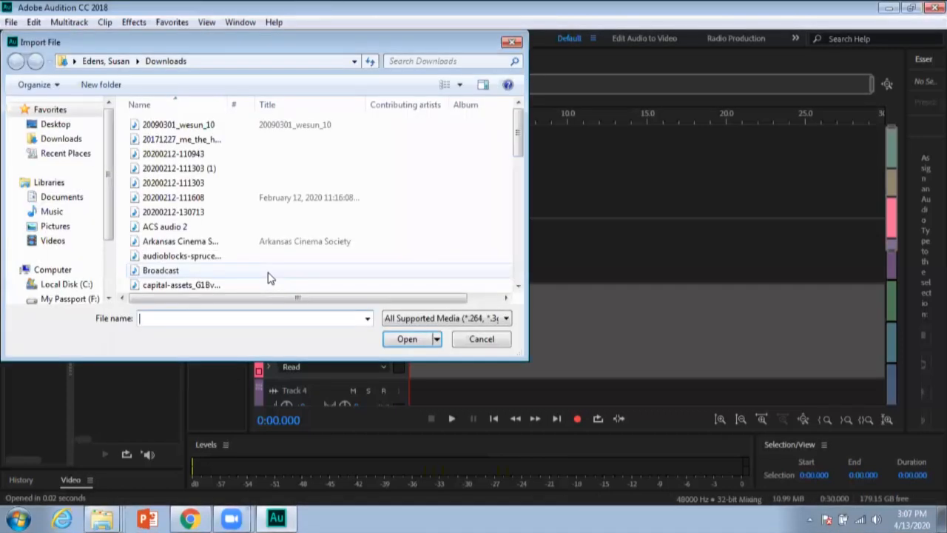
left_click(65, 298)
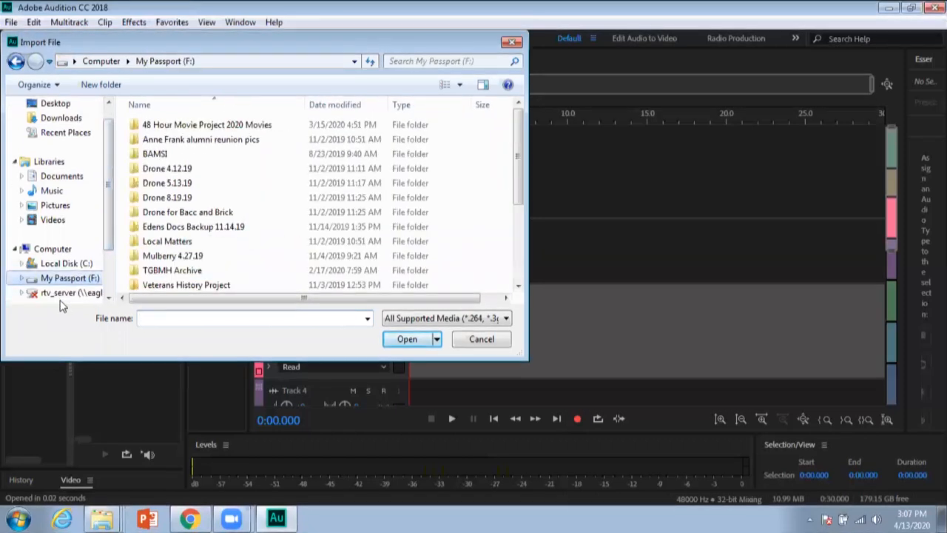
double_click(137, 230)
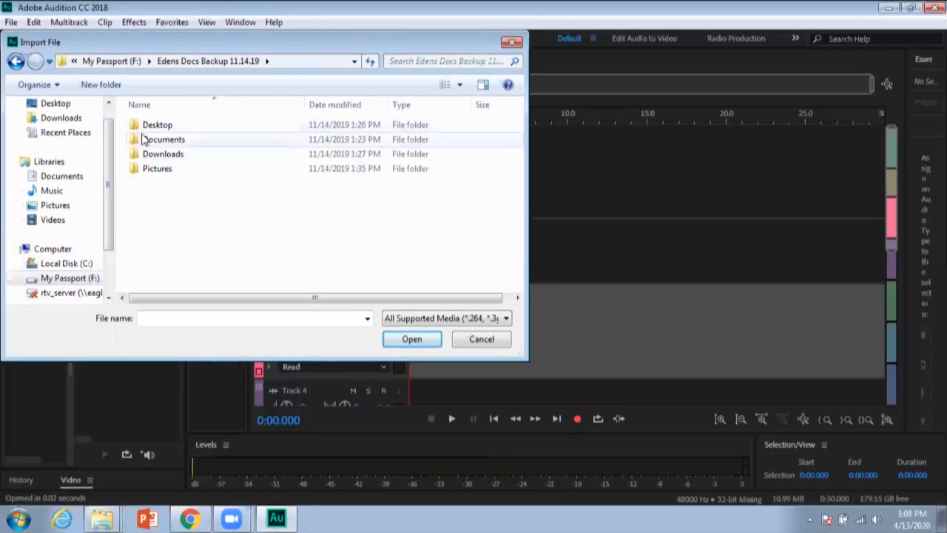
double_click(142, 139)
double_click(137, 127)
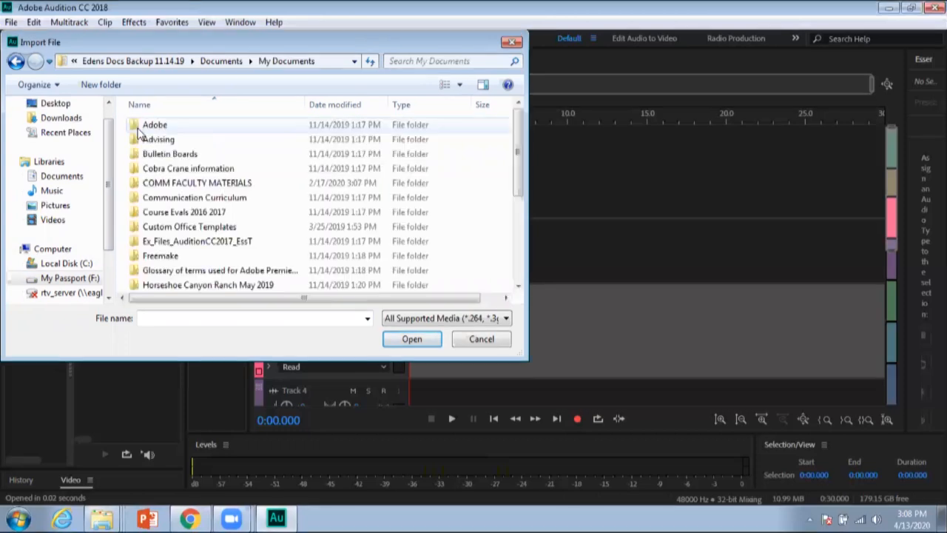
- Import the wave file PROJECT RADIO Intro_mixdown from TEACHING MATERIALS_2, Spring 2020, MDP 3303 Radio Production, PROJECT RADIO 2.17.20
left_click_drag(516, 150, 515, 213)
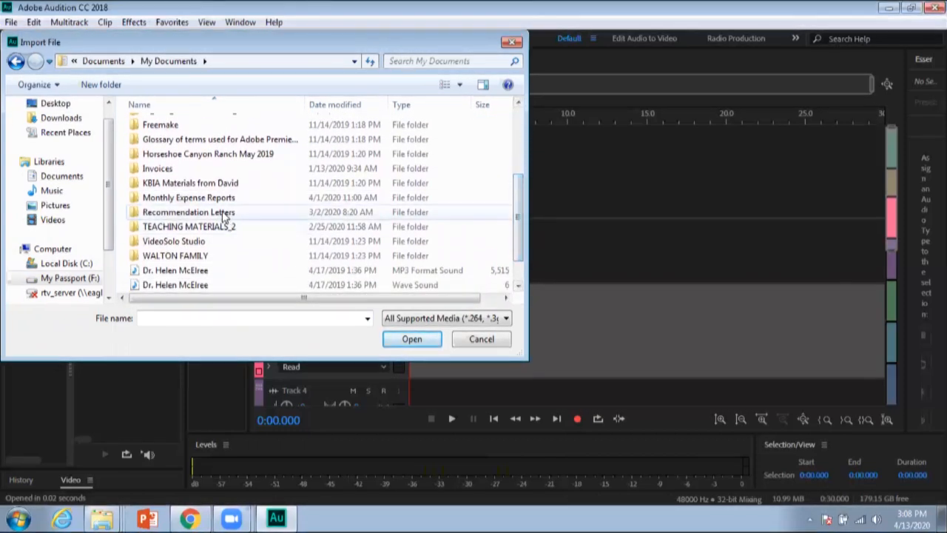
double_click(142, 226)
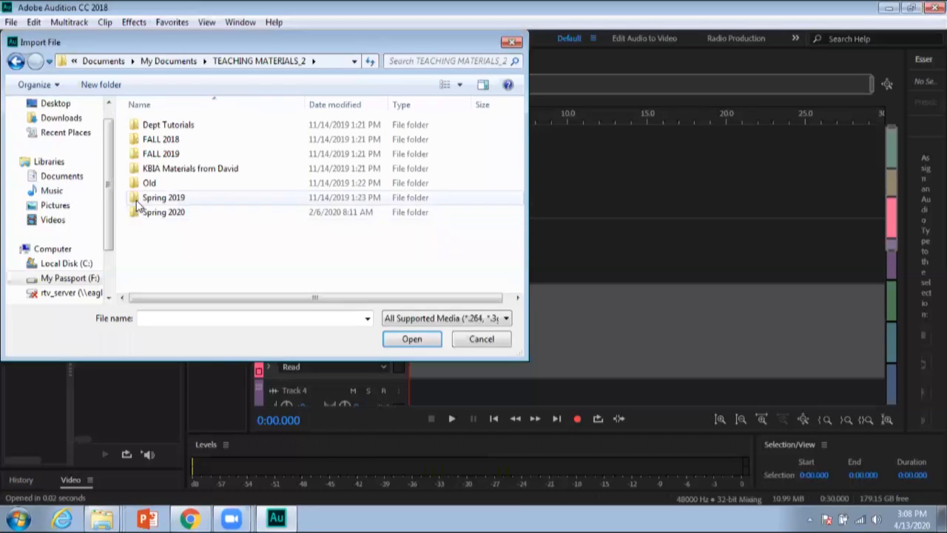
double_click(138, 213)
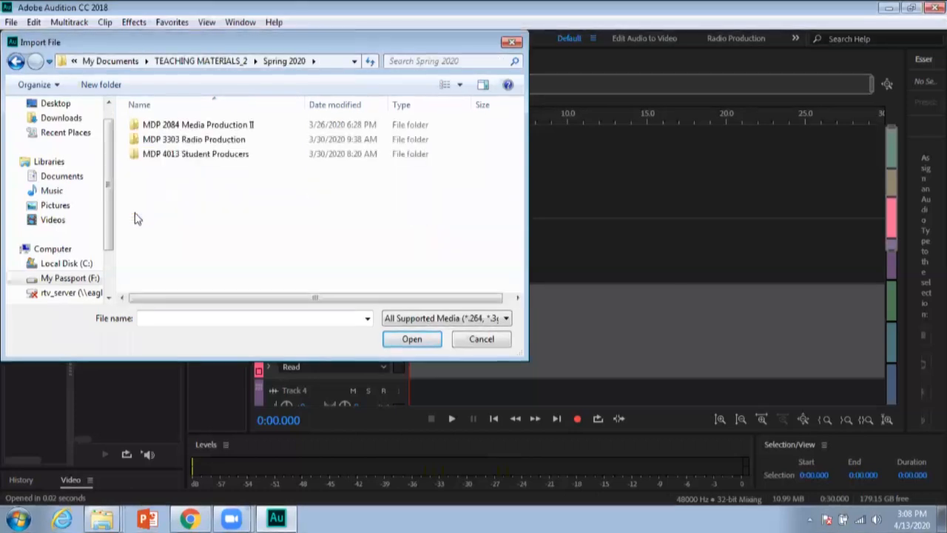
double_click(148, 139)
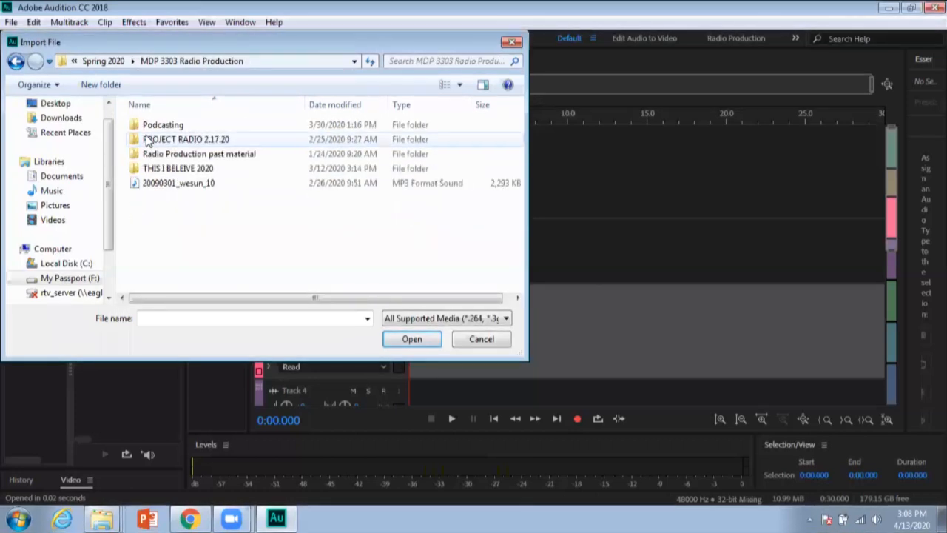
left_click(139, 140)
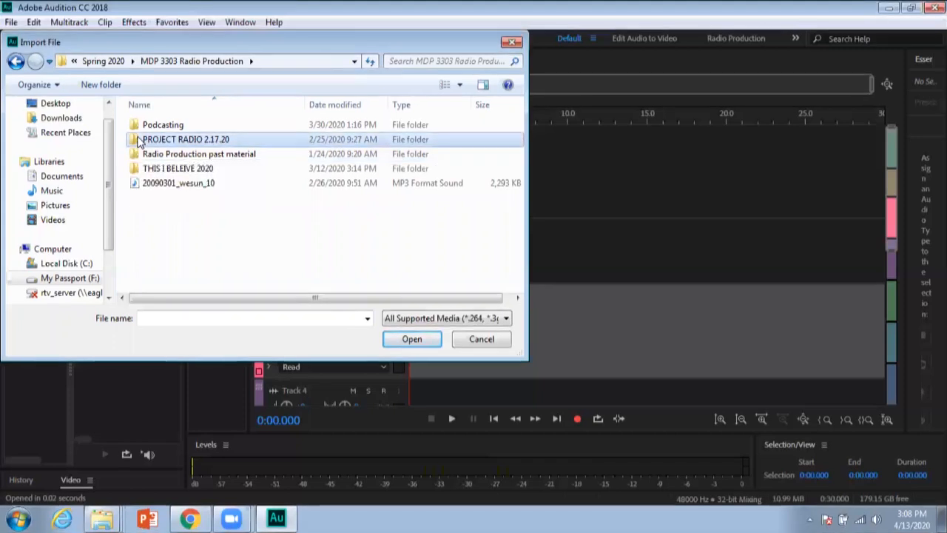
double_click(139, 140)
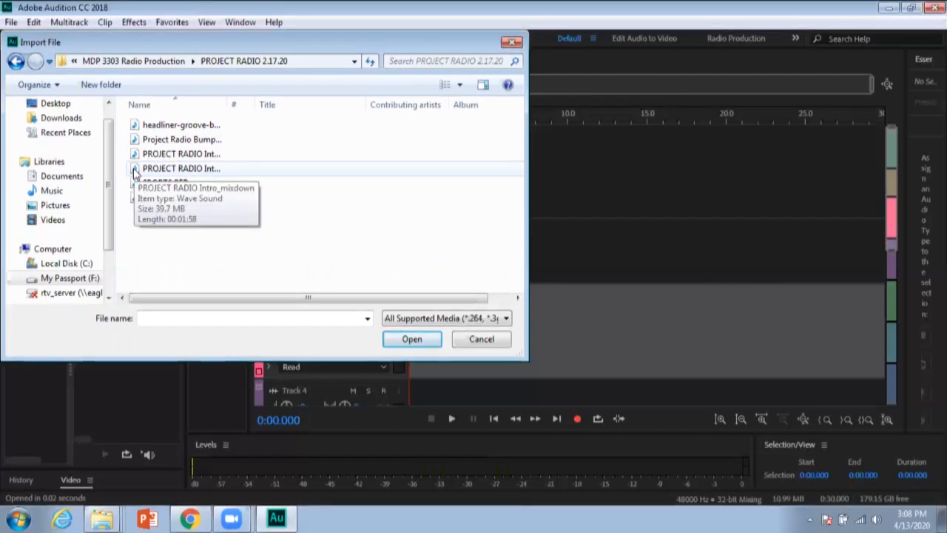
double_click(134, 169)
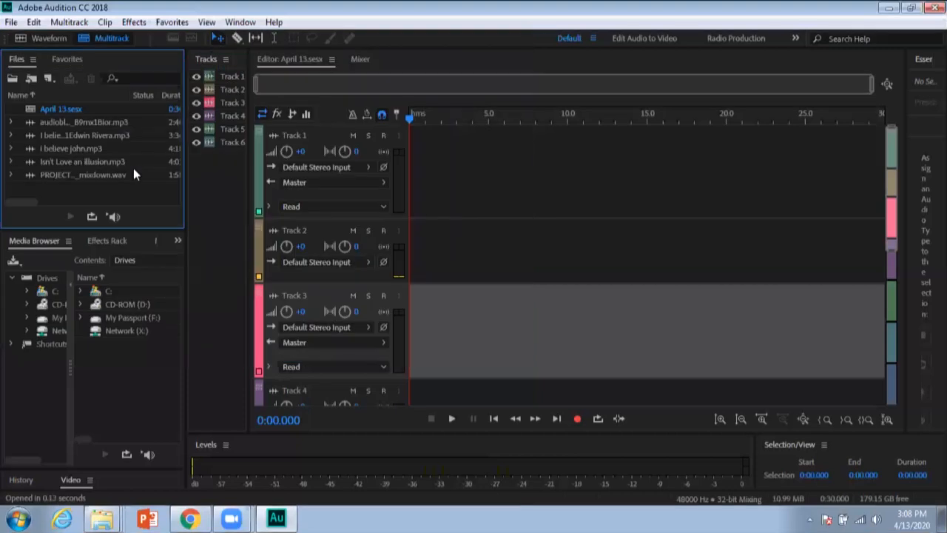
- Place PROJECT RADIO Intro_mixdown.wav at the start of Track 1 as a copy conformed to the session's sample rate, and play its opening
left_click(64, 176)
left_click_drag(64, 176, 411, 180)
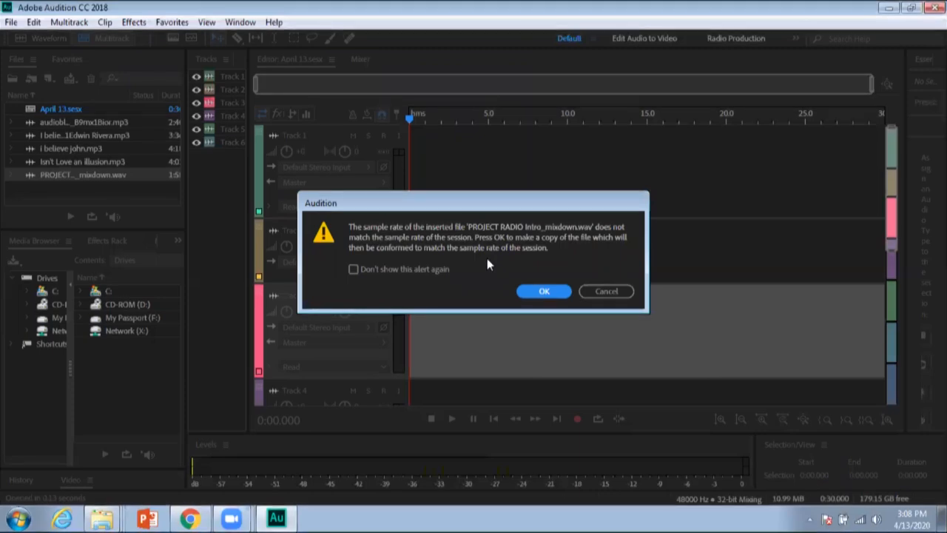
left_click(534, 294)
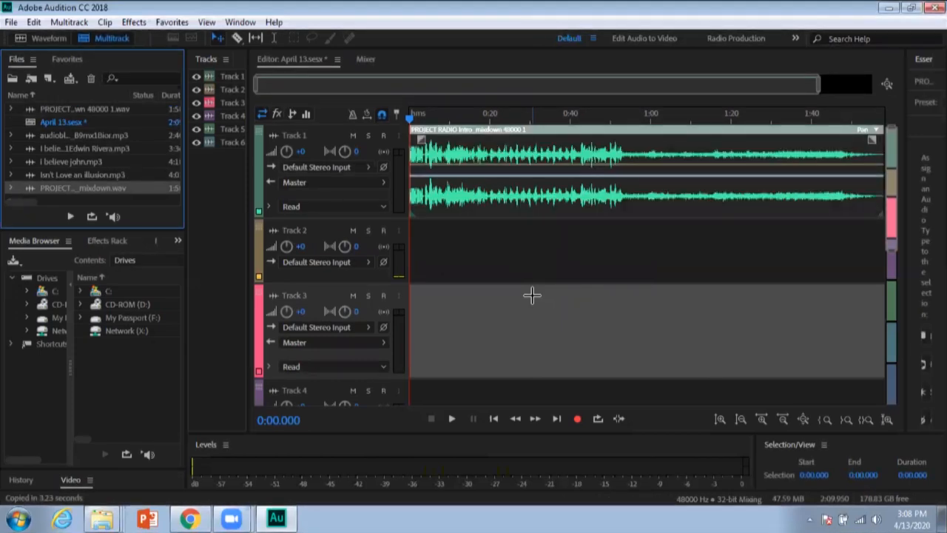
key("space")
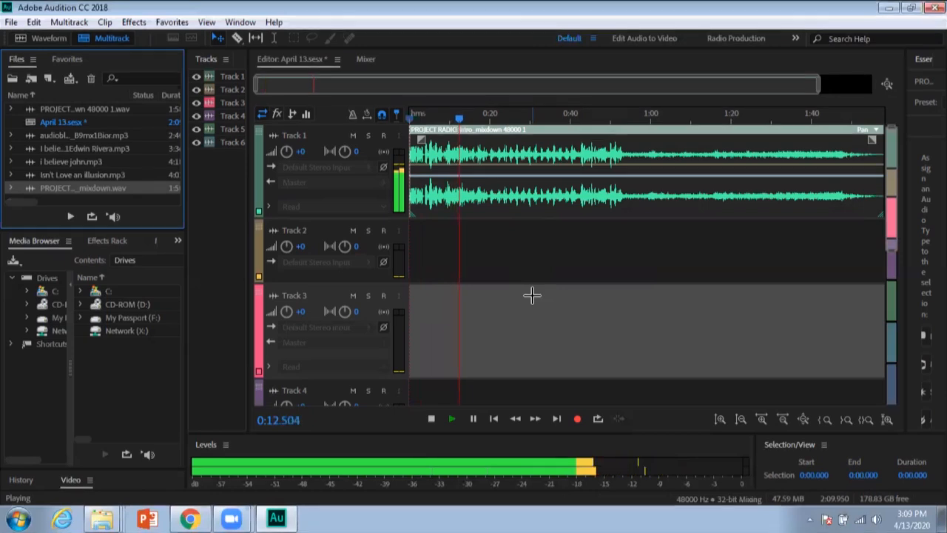
key("space")
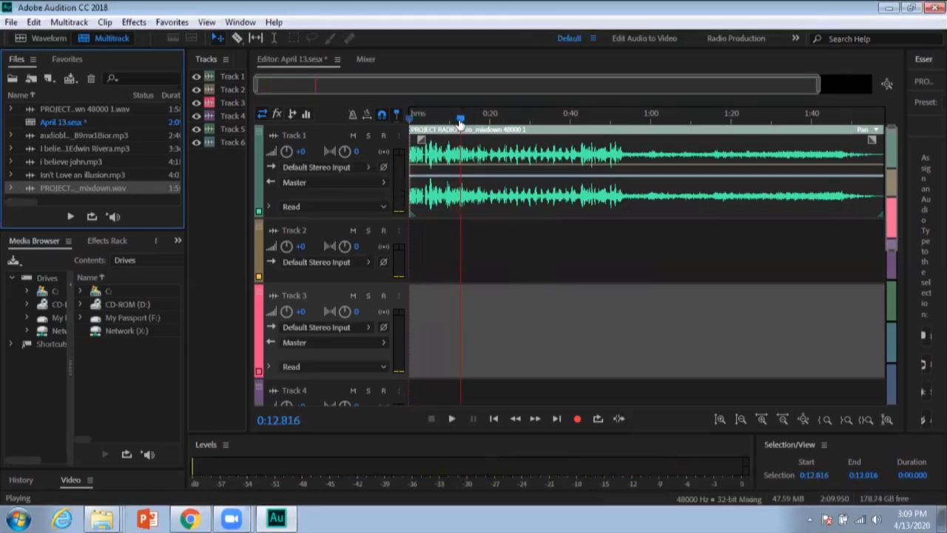
- Place the "I believe in running" file on Track 2 at 0:56.312, accepting a copy conformed to the session's sample rate
left_click_drag(460, 125, 635, 161)
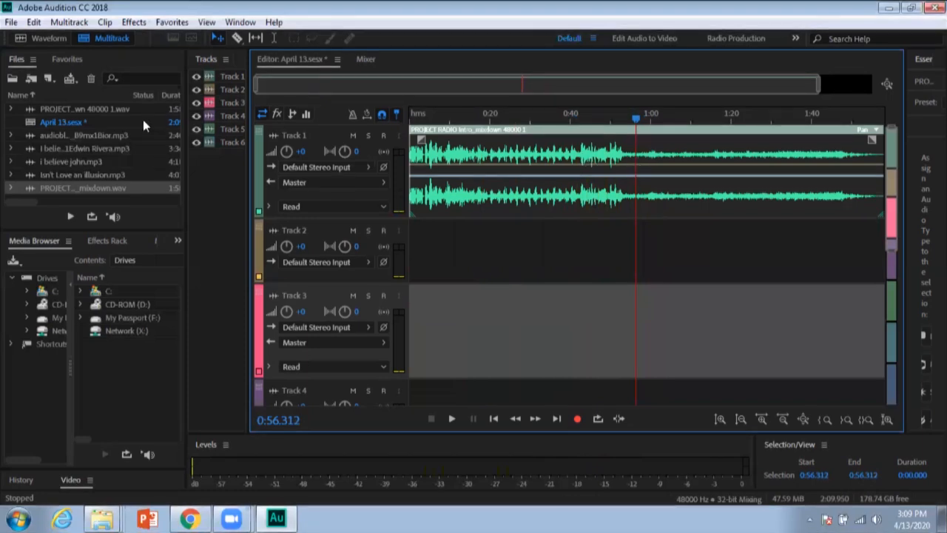
left_click(36, 148)
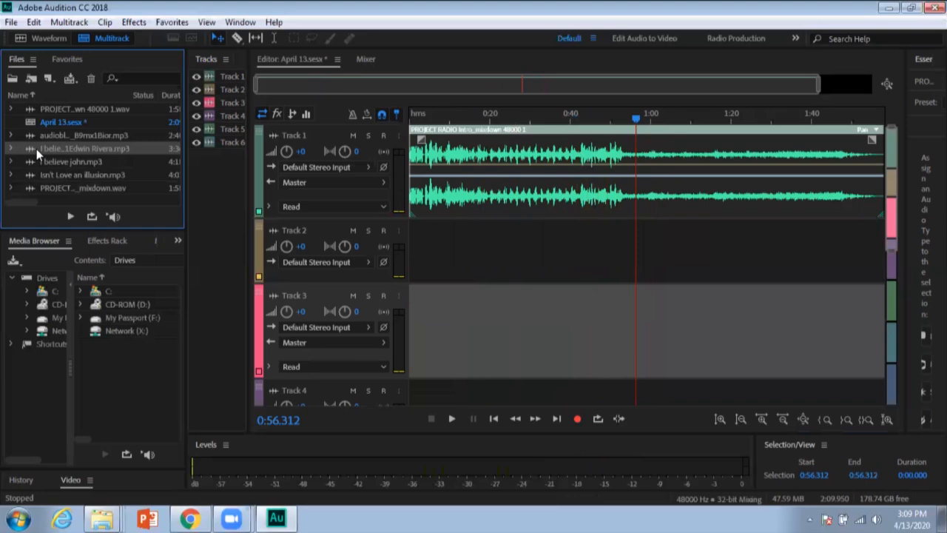
left_click_drag(36, 149, 648, 198)
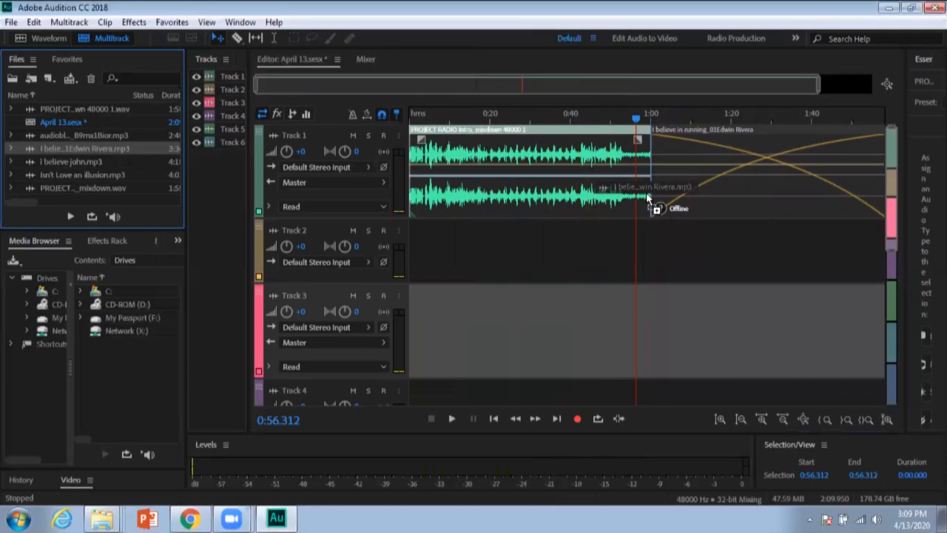
left_click_drag(647, 198, 639, 252)
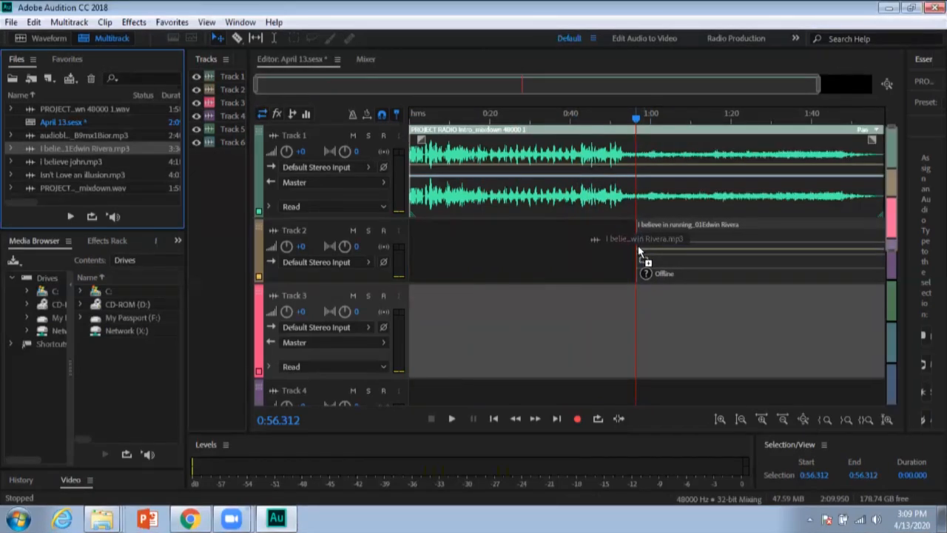
left_click_drag(638, 250, 638, 250)
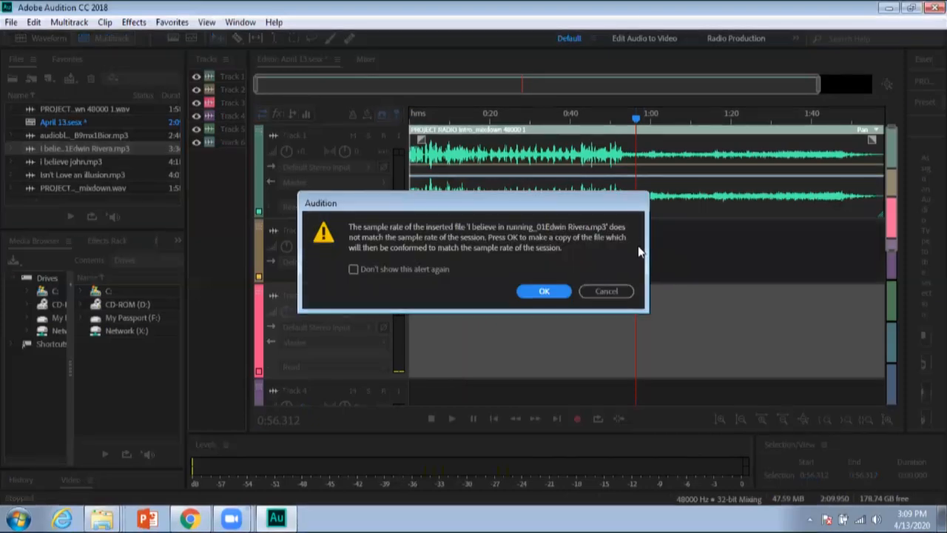
left_click(544, 291)
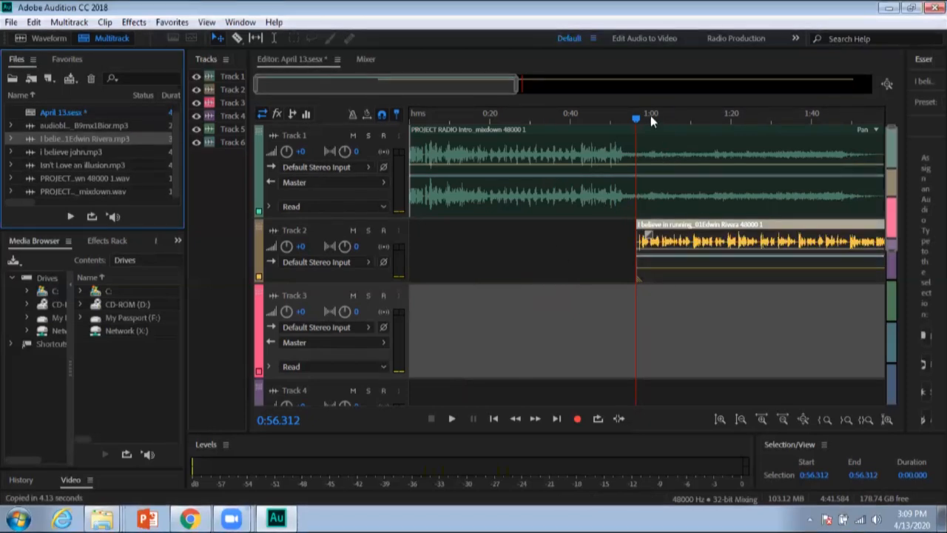
- Play the session from 0:53.729 to hear how the narration on Track 2 enters over the intro music
left_click_drag(638, 118, 625, 124)
key("space")
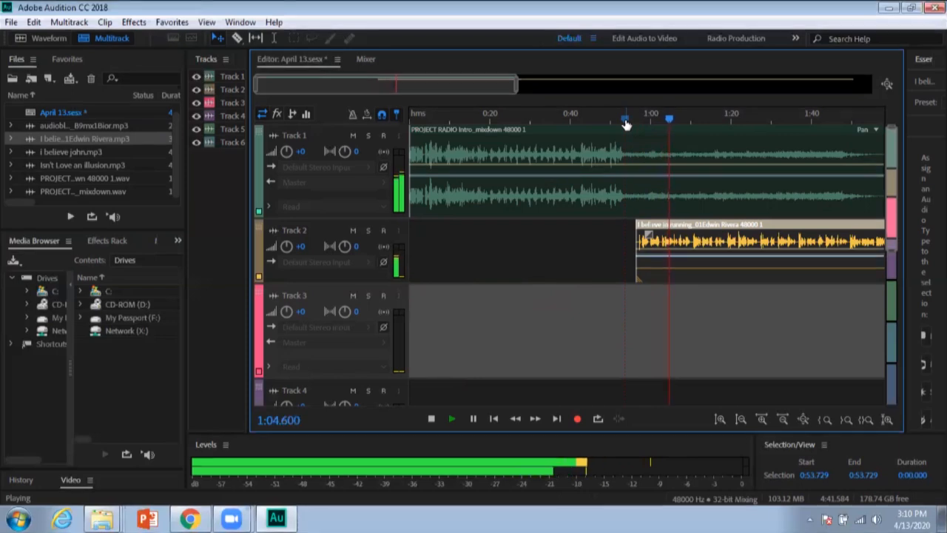
key("space")
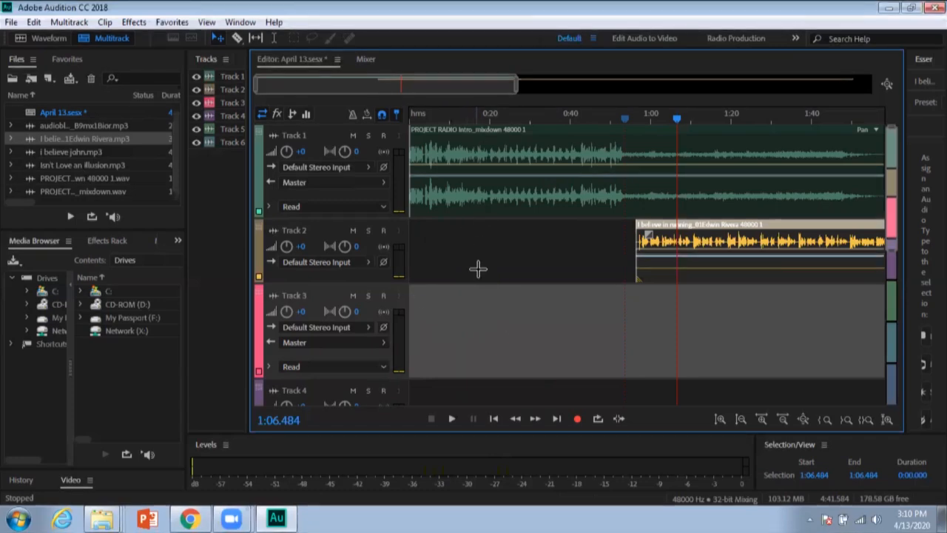
- Open the Track 2 narration clip in the waveform editor and adjust its overall amplitude up and back down, listening between changes
left_click(695, 252)
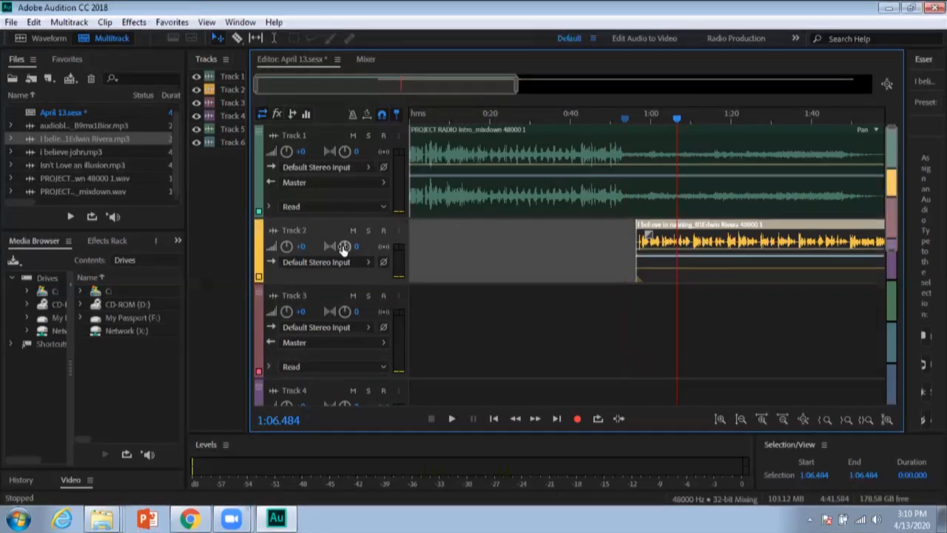
double_click(688, 250)
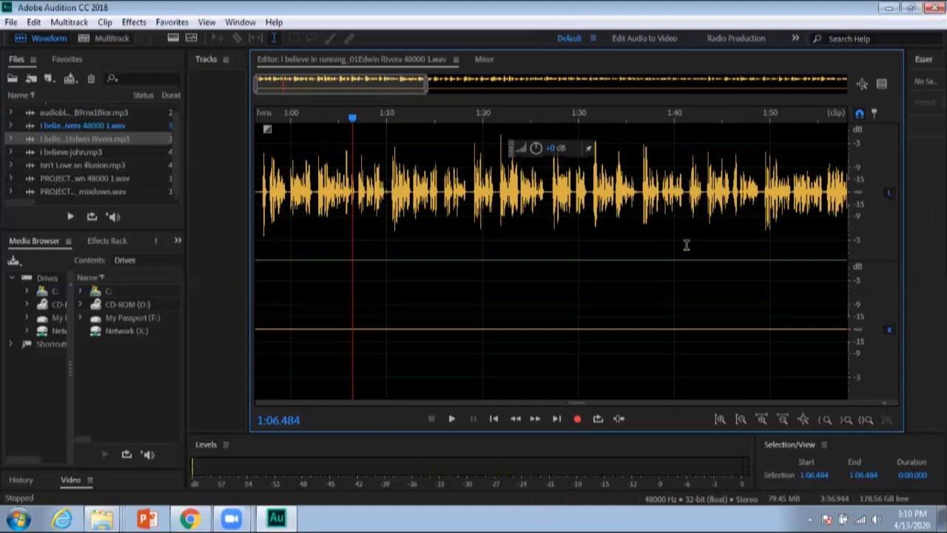
mouse_move(538, 150)
left_mouse_down()
mouse_move(541, 138)
mouse_move(541, 149)
left_mouse_up()
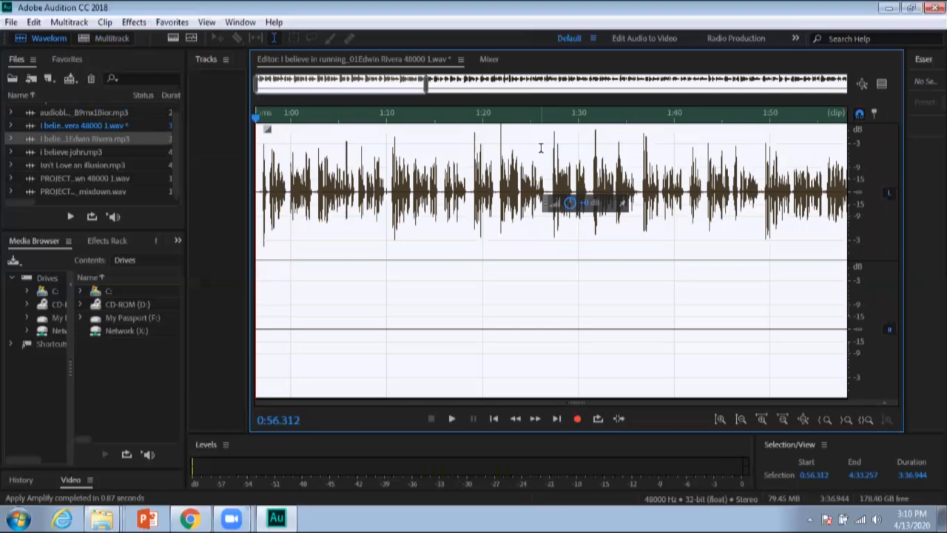
key("space")
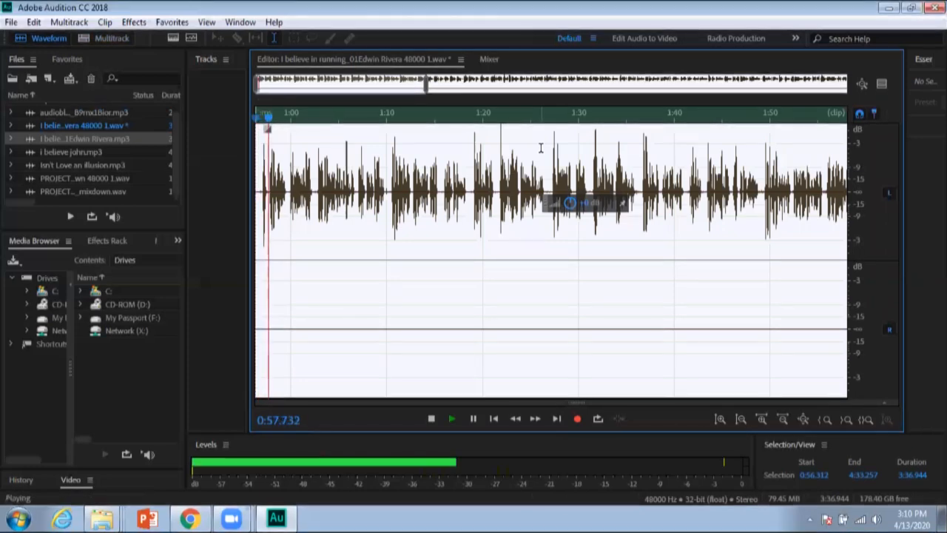
key("space")
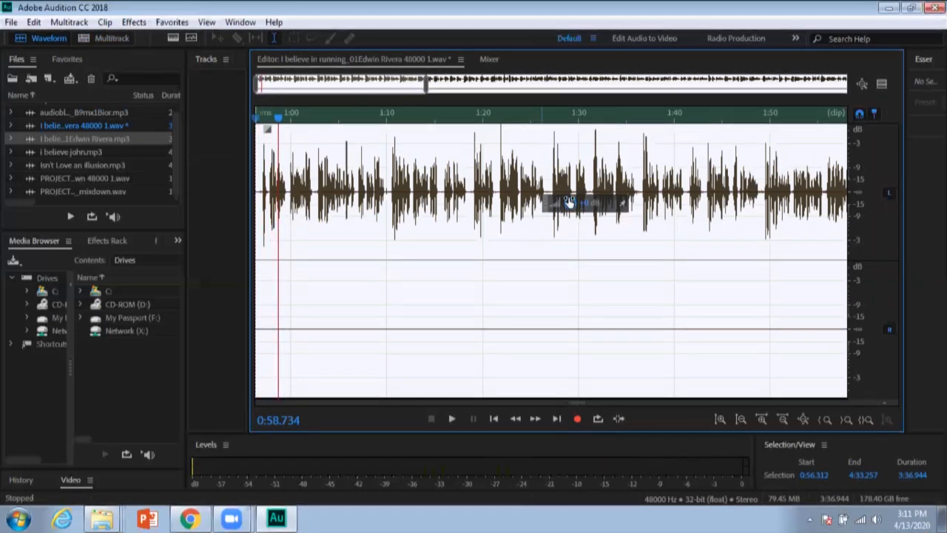
left_click_drag(571, 200, 568, 201)
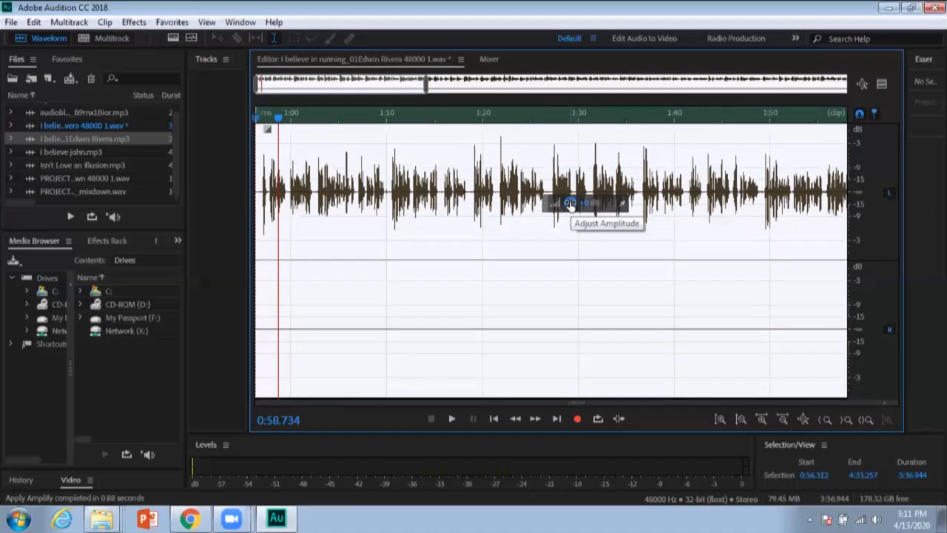
left_click(528, 255)
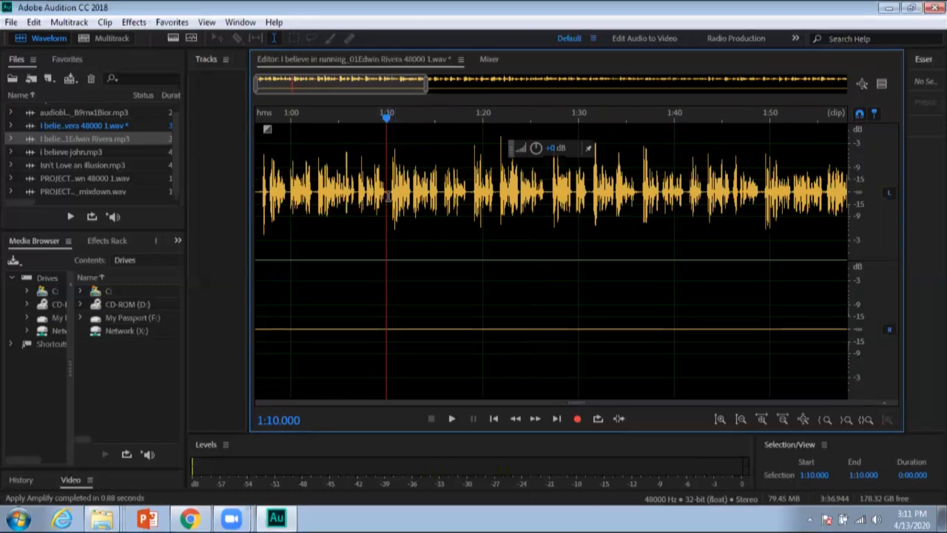
- Try deleting the narration from 0:56.312 to 1:10.000, play the new opening, and undo the deletion
left_click_drag(386, 196, 249, 202)
left_click(249, 202)
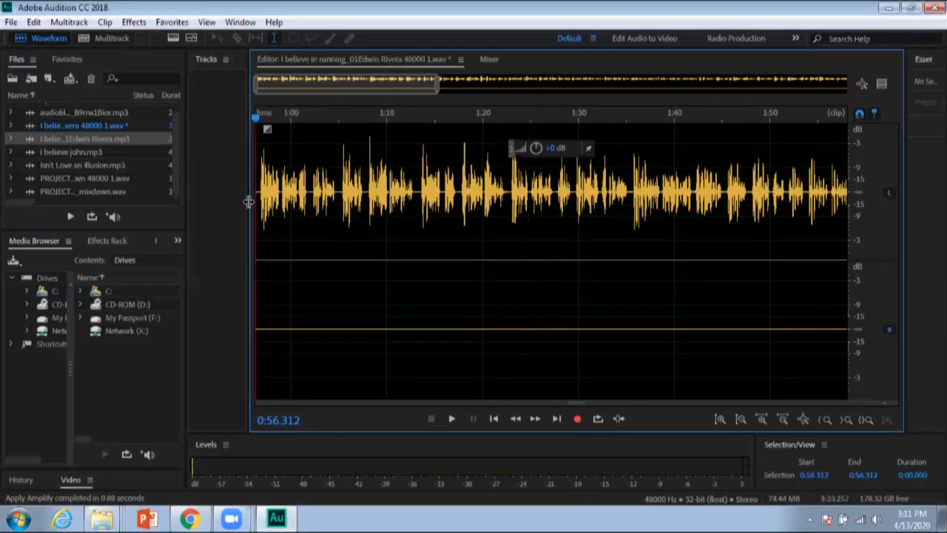
key("space")
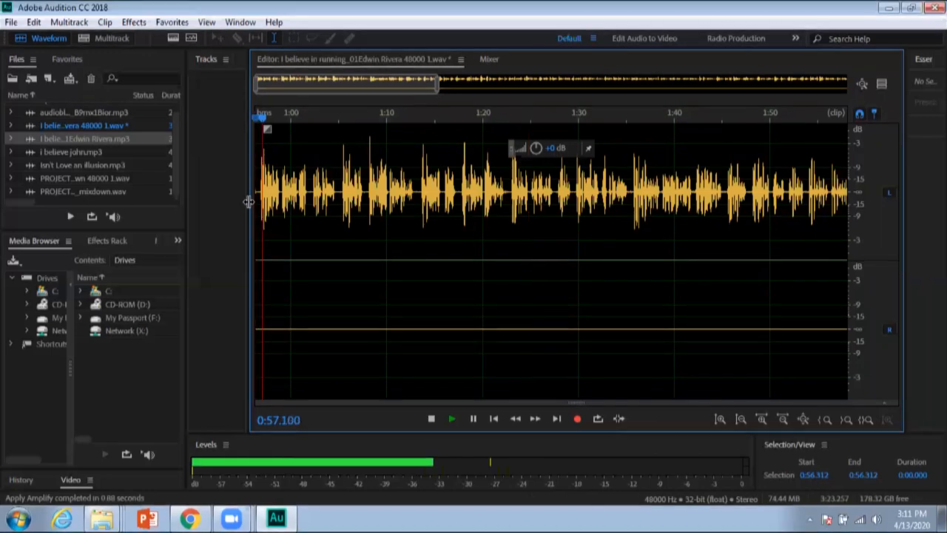
key("space")
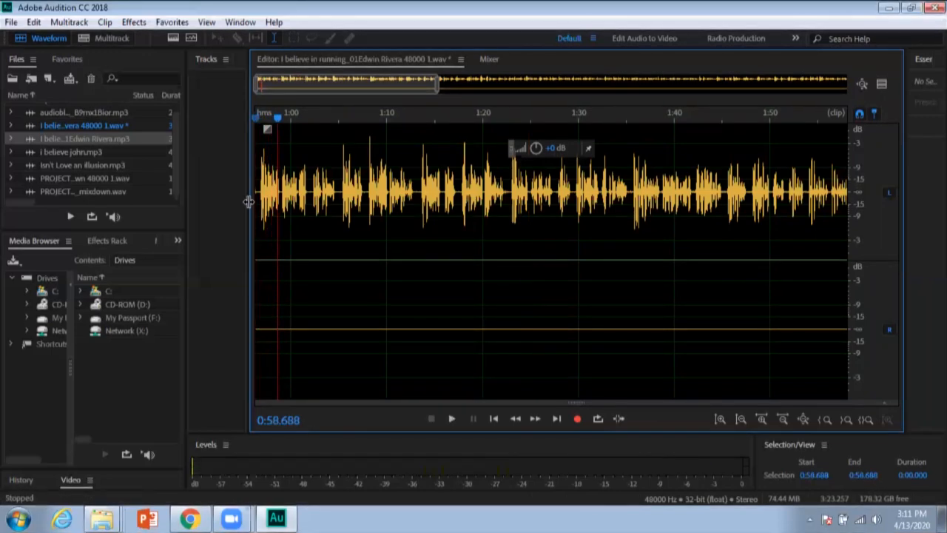
key("ctrl+z")
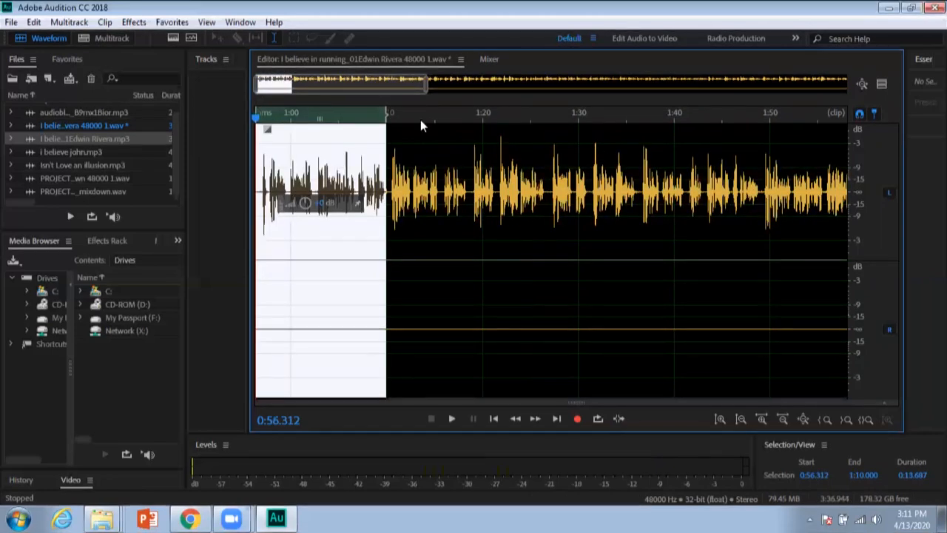
- Clear the old selection, select the loud narration peak from 1:21.650 to 1:22.591, and adjust its amplitude
left_click(397, 113)
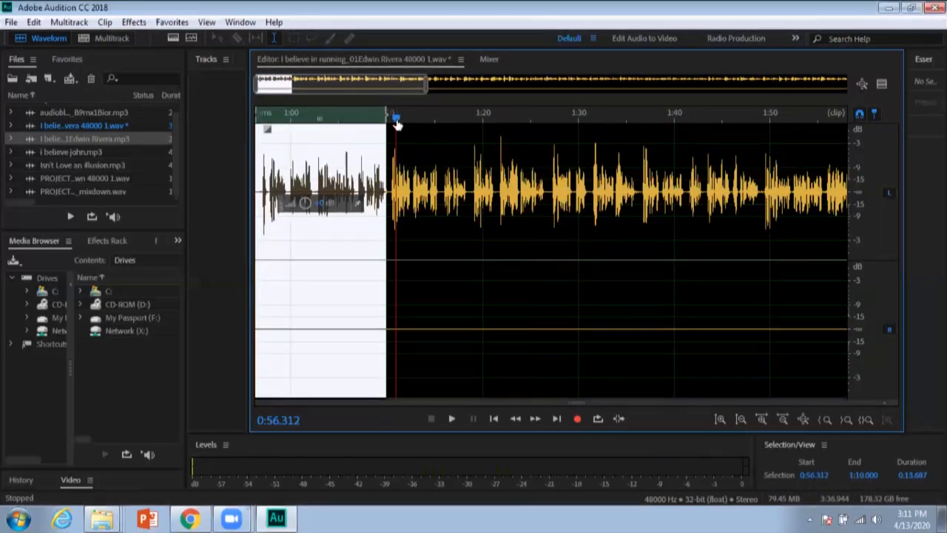
left_click(388, 118)
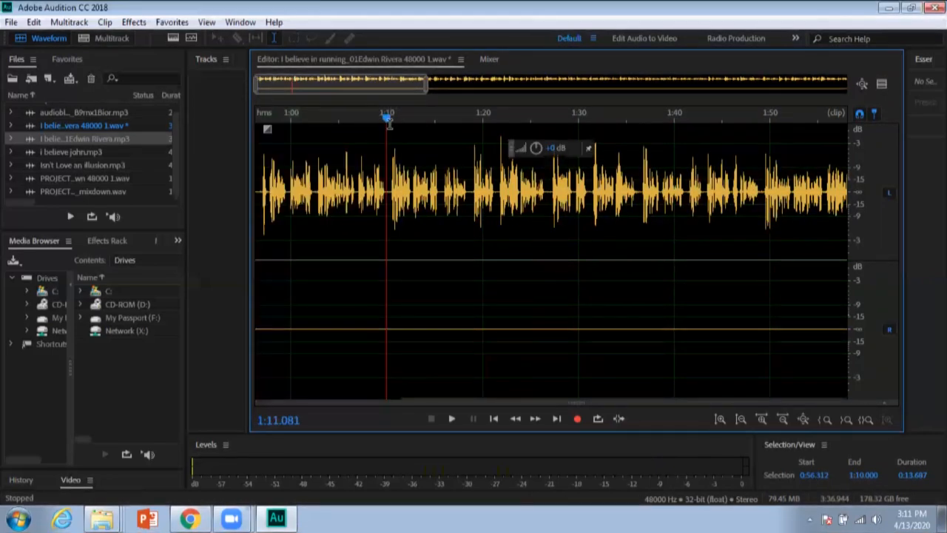
left_click(497, 204)
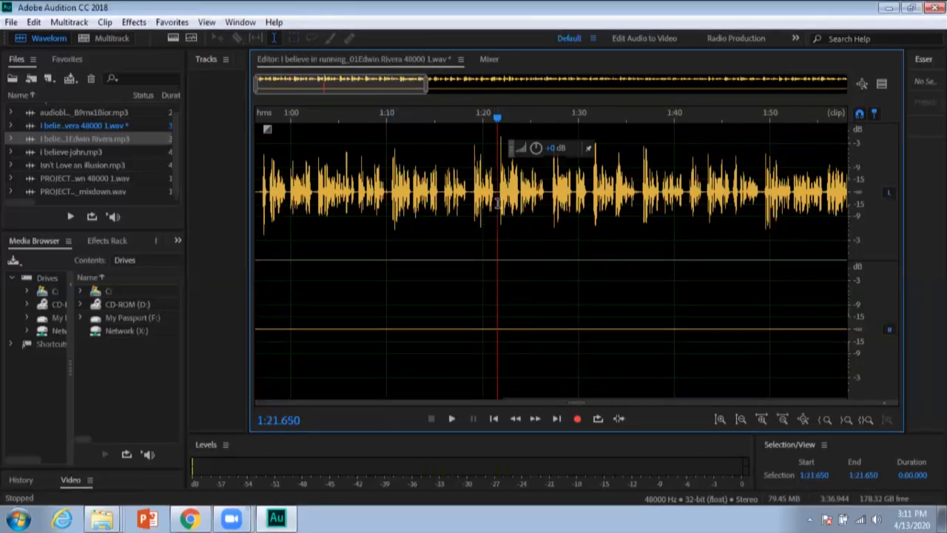
left_click_drag(497, 204, 504, 207)
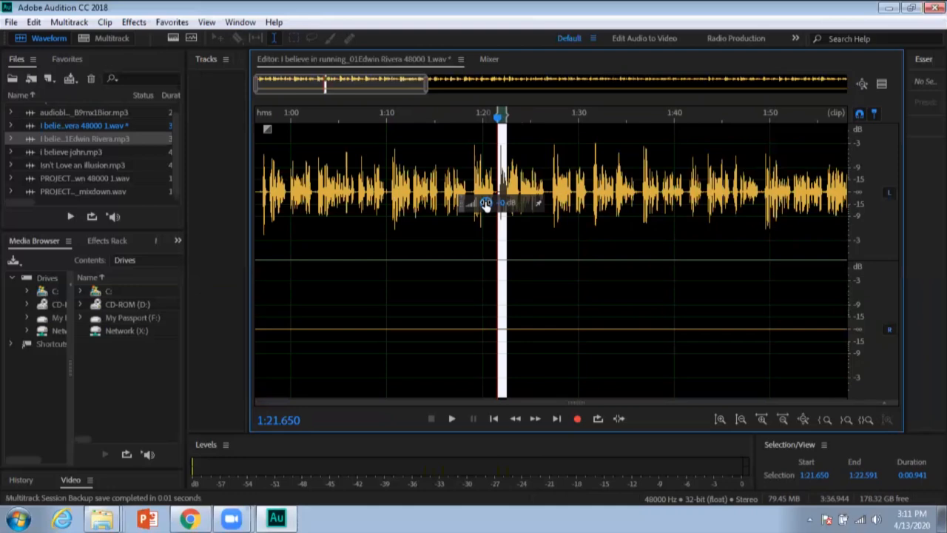
- Examine the individual words and pauses of the narration waveform around 1:17.5 to 1:20 up close, placing the playhead at 1:17.560
left_click(470, 225)
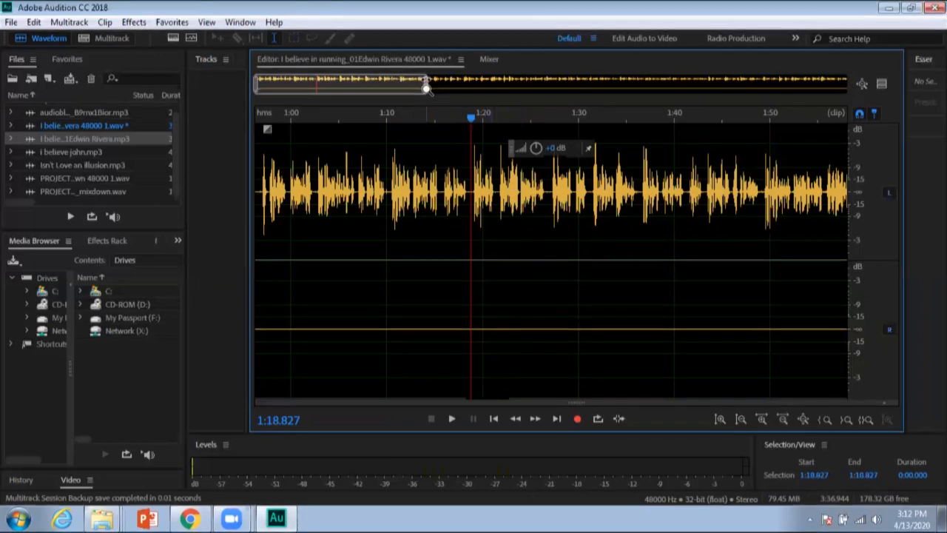
left_click_drag(426, 87, 374, 103)
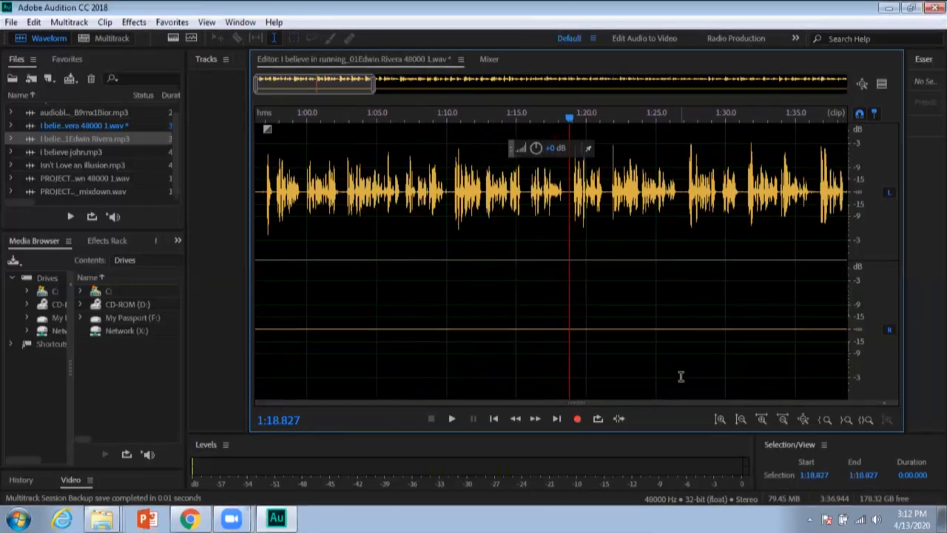
left_click(761, 419)
left_click(762, 420)
left_click(761, 419)
left_click(761, 420)
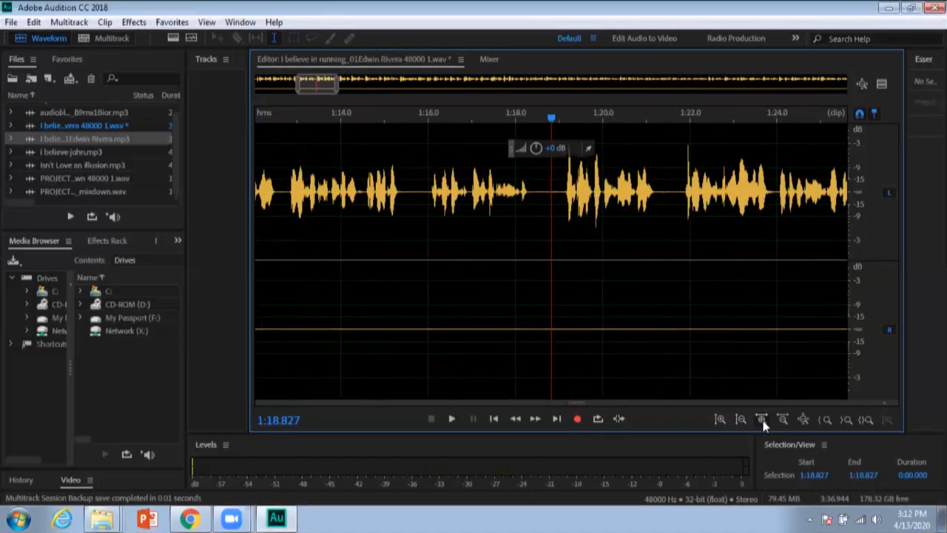
left_click(761, 420)
left_click(762, 421)
left_click(762, 421)
left_click(762, 421)
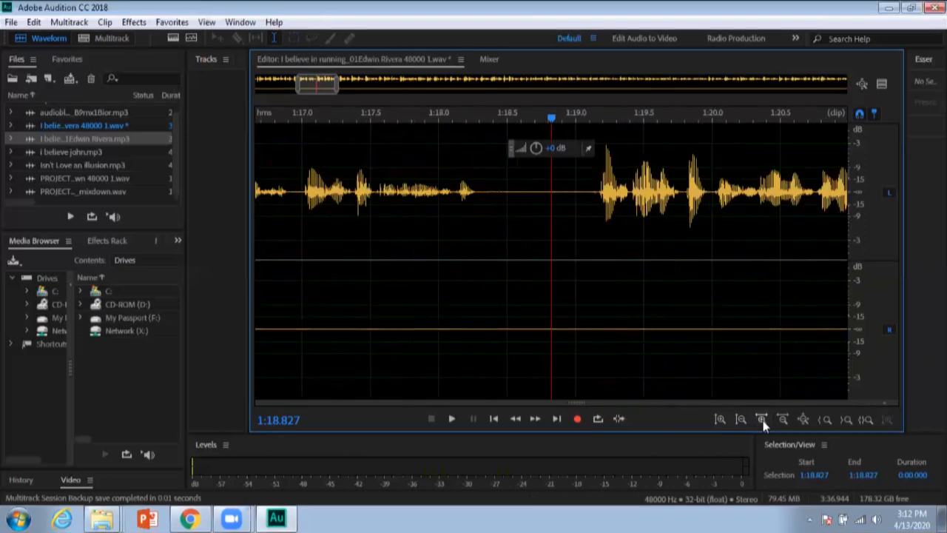
left_click(762, 421)
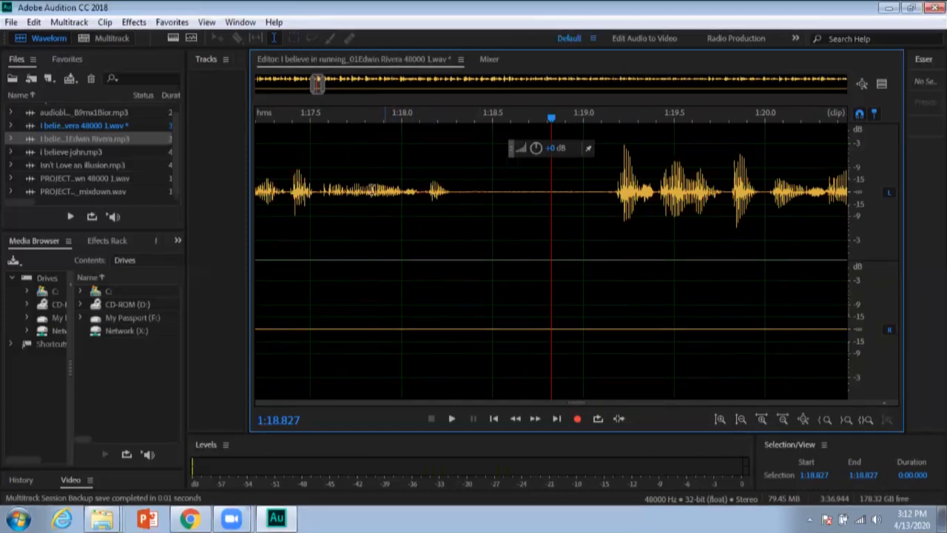
left_click(321, 193)
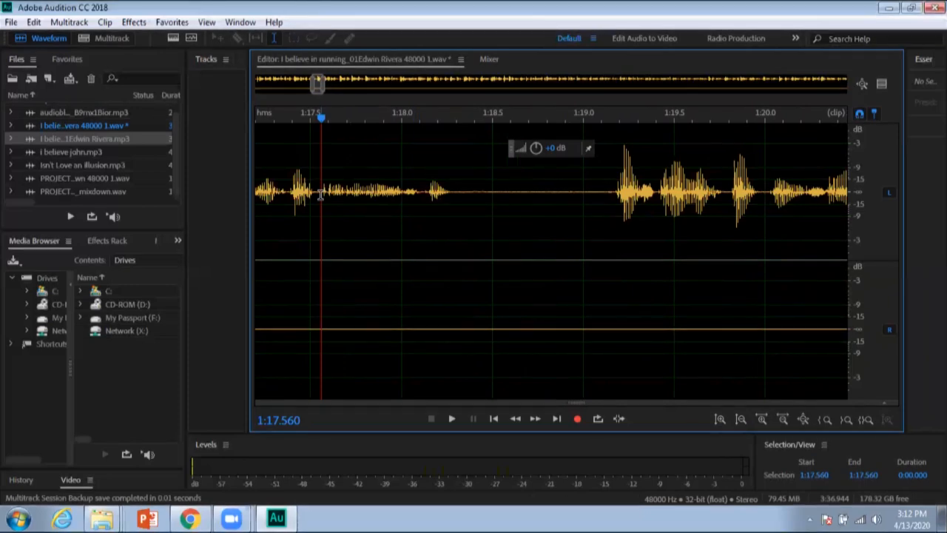
- Return to the multitrack session and move the Track 2 narration clip earlier, to start at about 0:35
left_click(122, 42)
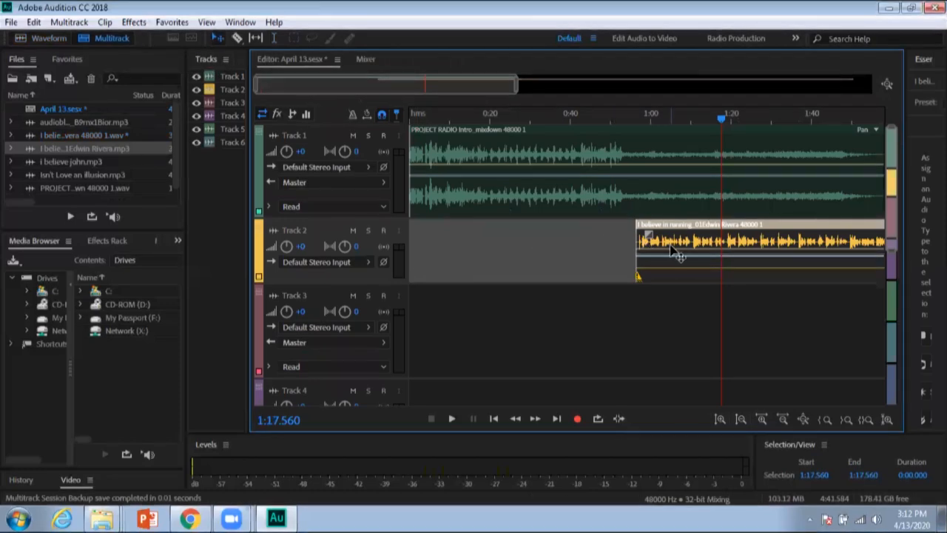
left_click_drag(679, 242, 590, 244)
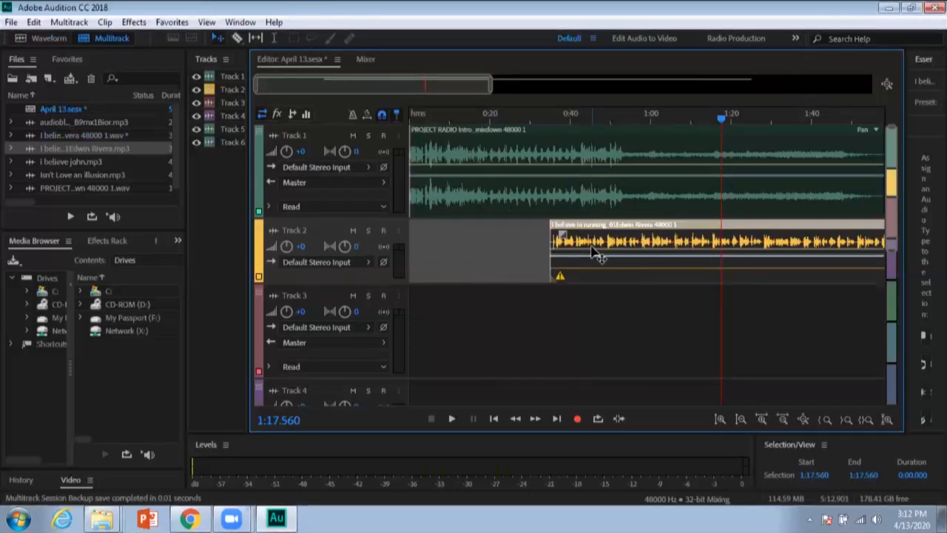
- Select the PROJECT RADIO Intro clip on Track 1 and open it in the waveform editor
left_click(671, 177)
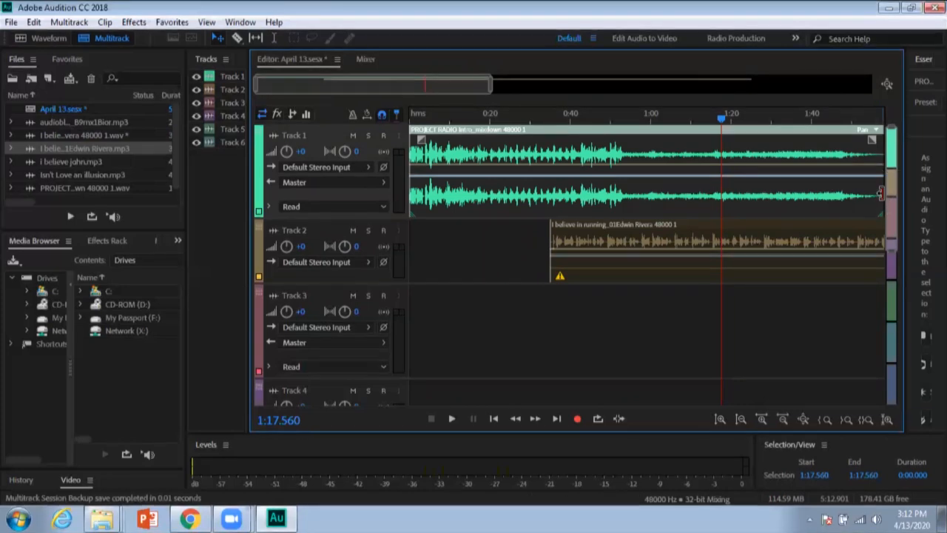
left_click_drag(857, 191, 904, 219)
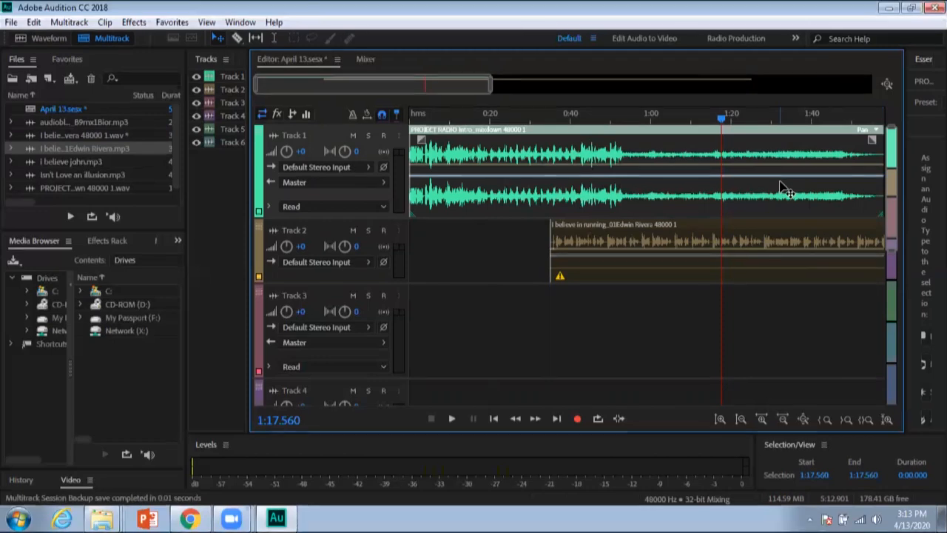
double_click(485, 173)
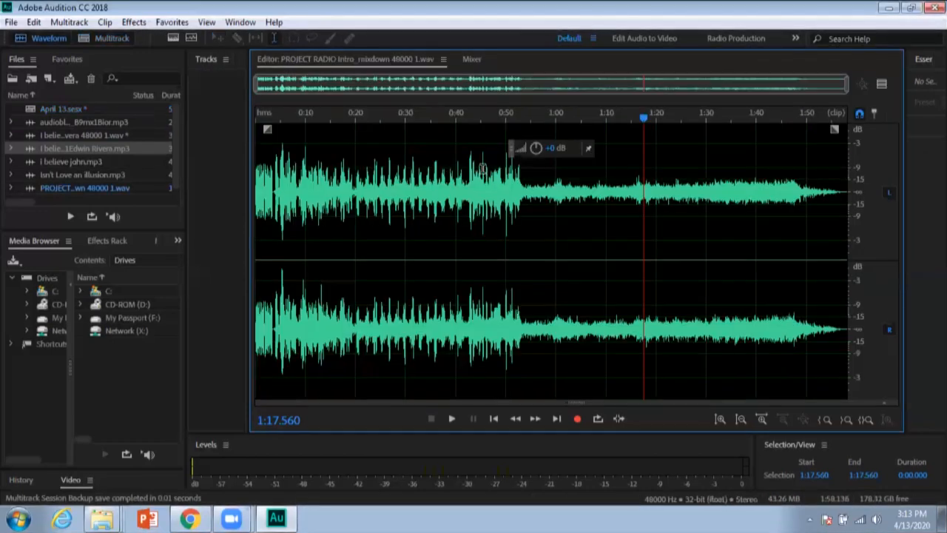
- Return to the multitrack session, try deleting the intro clip from Track 1, and undo the deletion
left_click(111, 39)
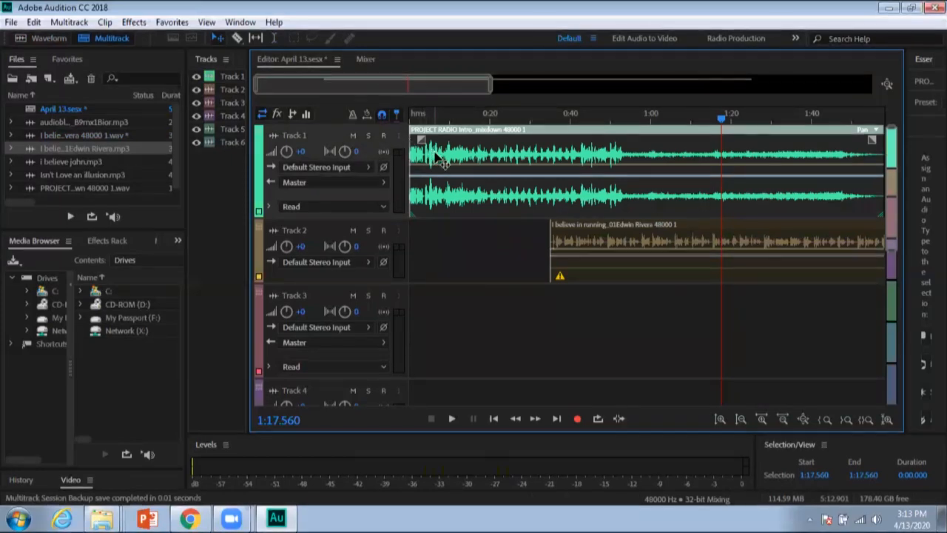
key("Delete")
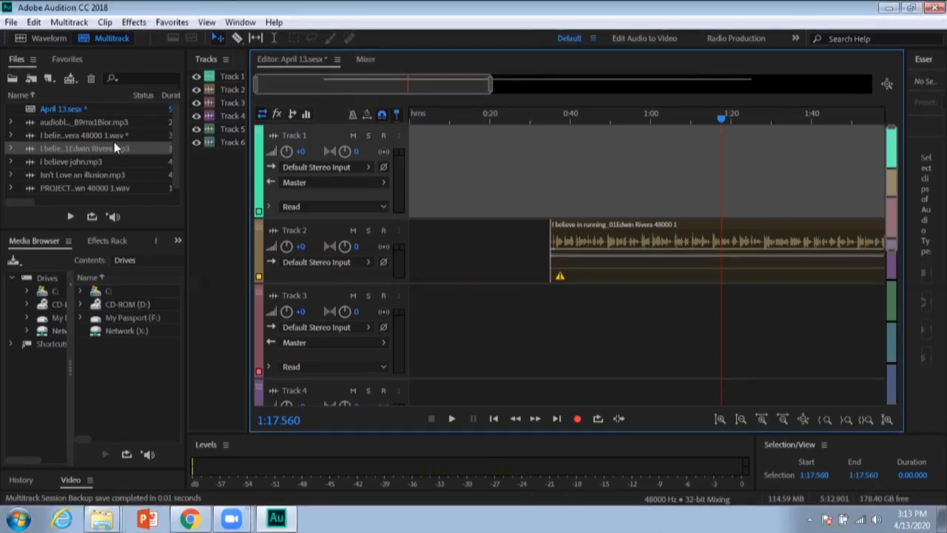
key("ctrl+z")
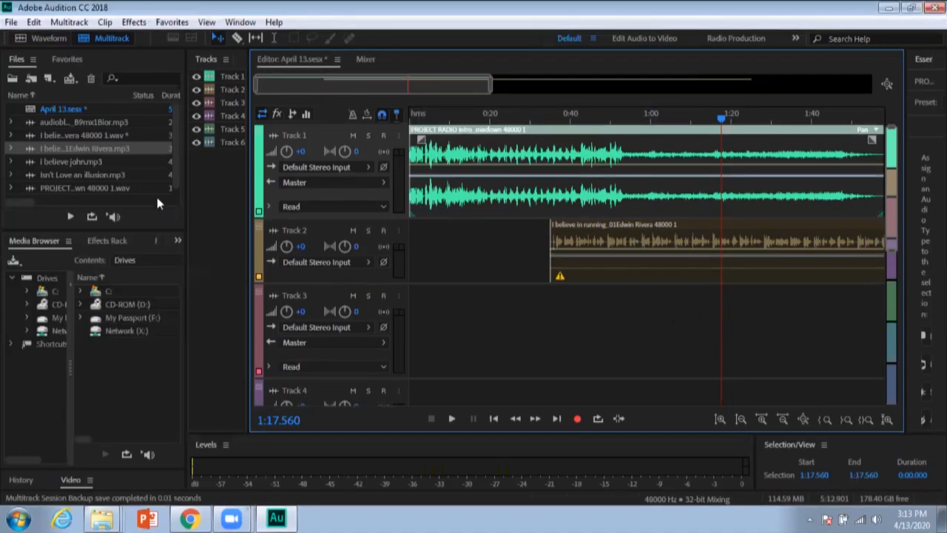
- Sort the file list by name in descending order, examine the full file details maximized, and restore the layout
left_click(102, 95)
left_click(103, 95)
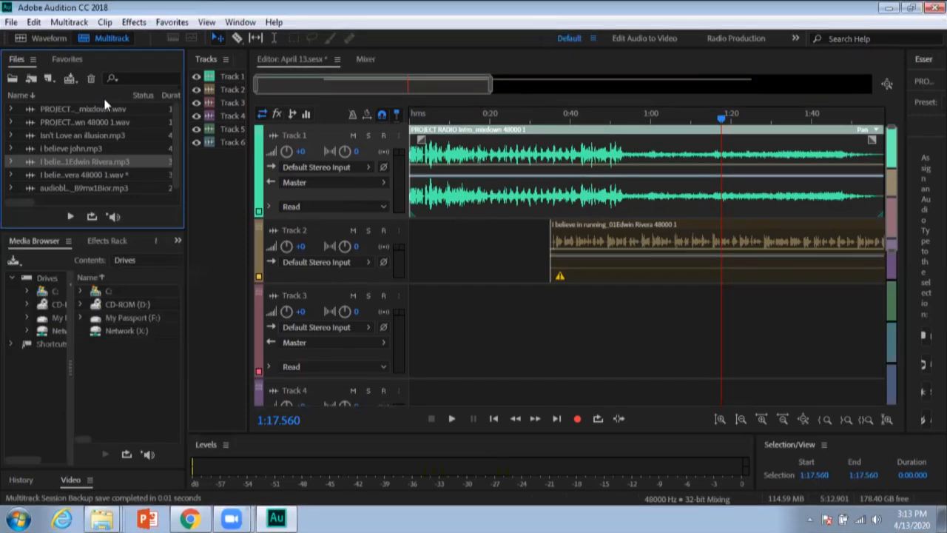
key("grave")
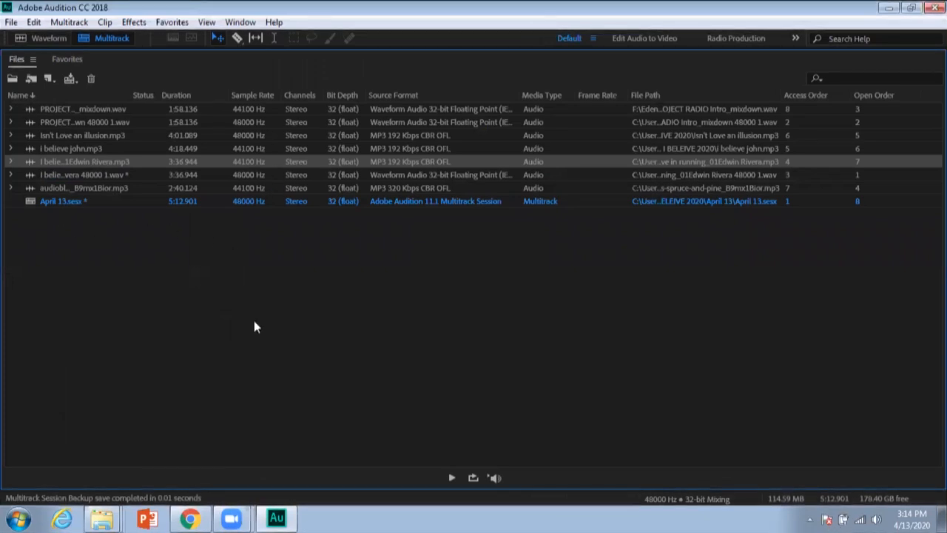
key("grave")
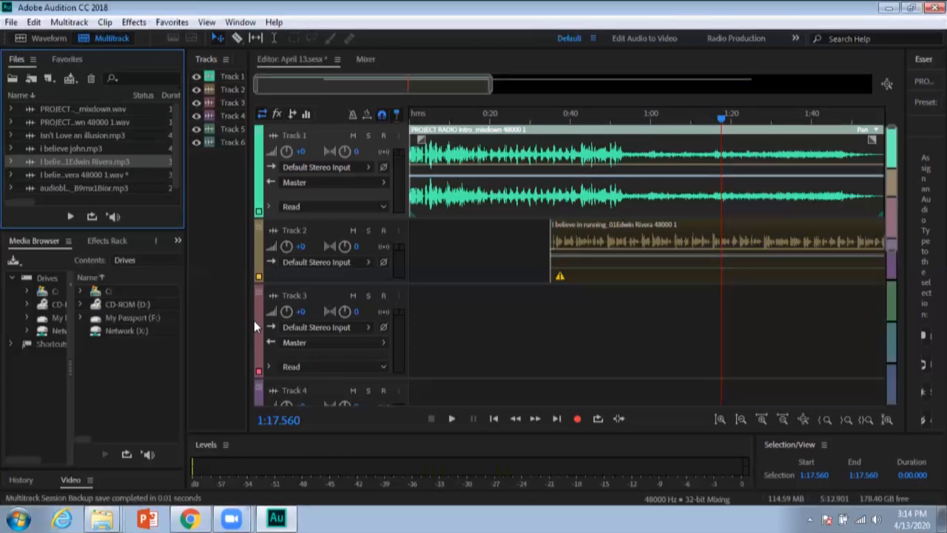
- Split the Track 2 narration with the Razor tool at about 1:05 and 1:15 and delete the middle piece
left_click(237, 38)
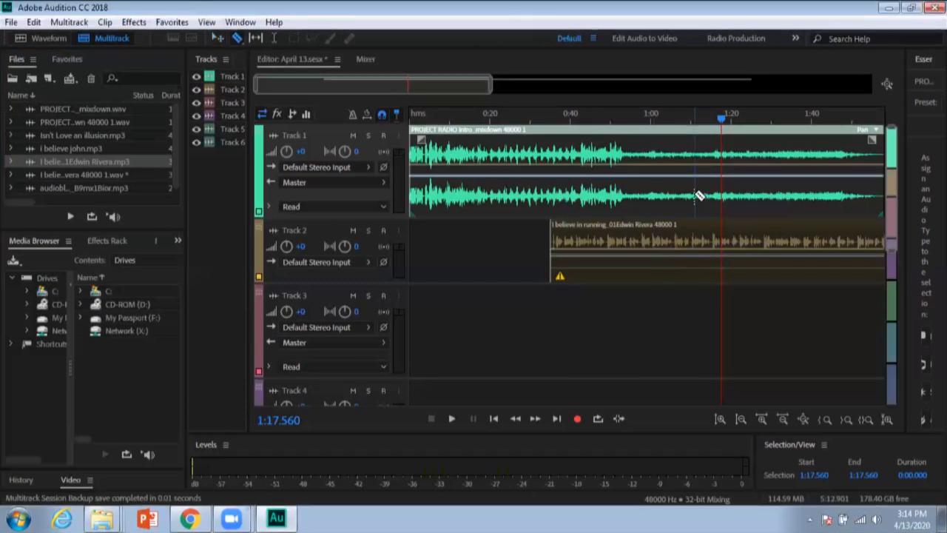
left_click(713, 237)
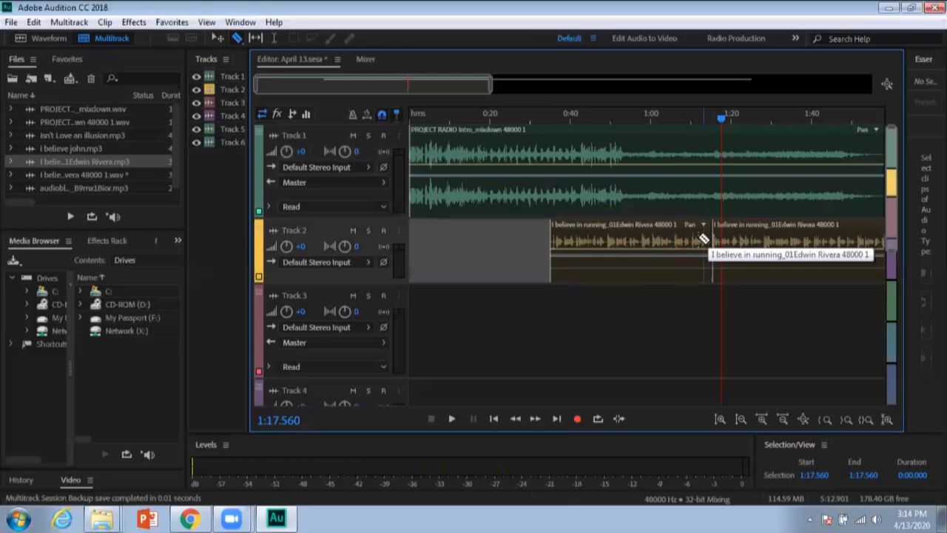
left_click(673, 238)
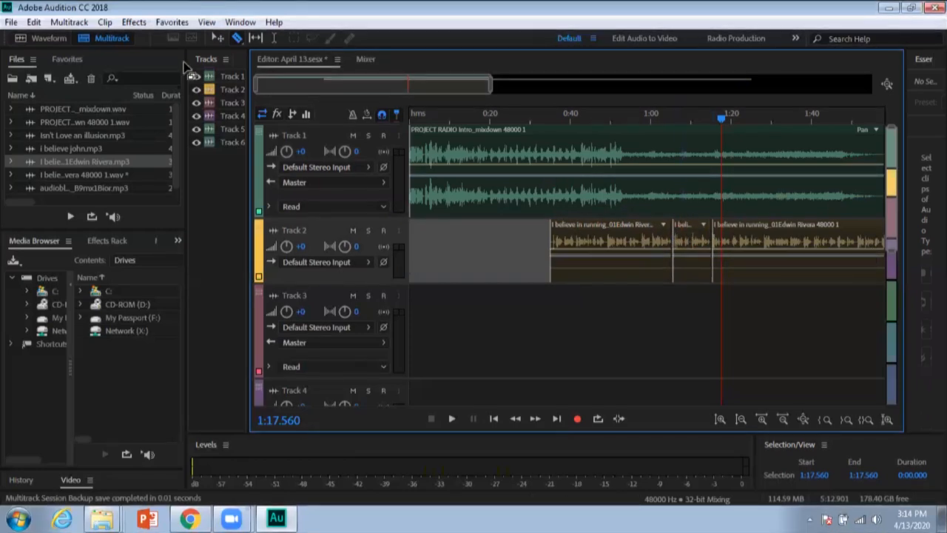
left_click(216, 38)
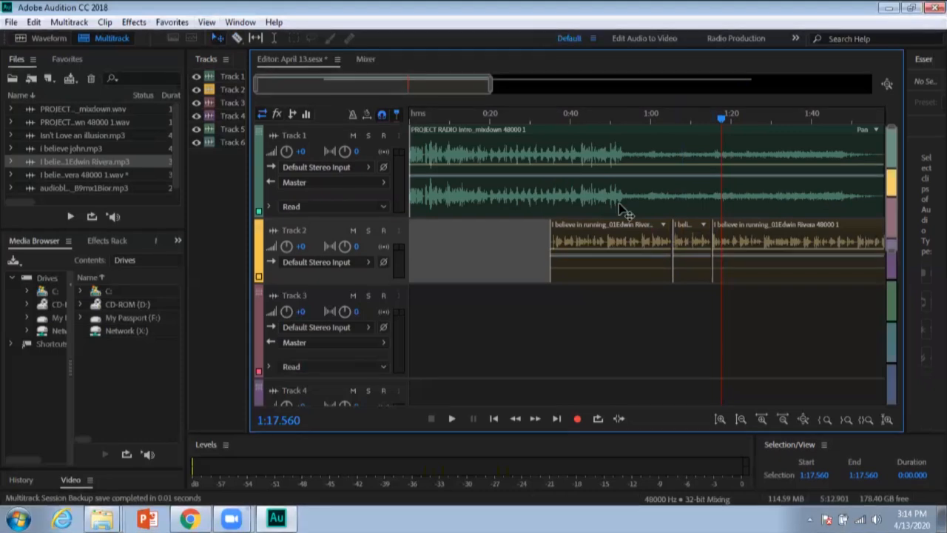
left_click(692, 226)
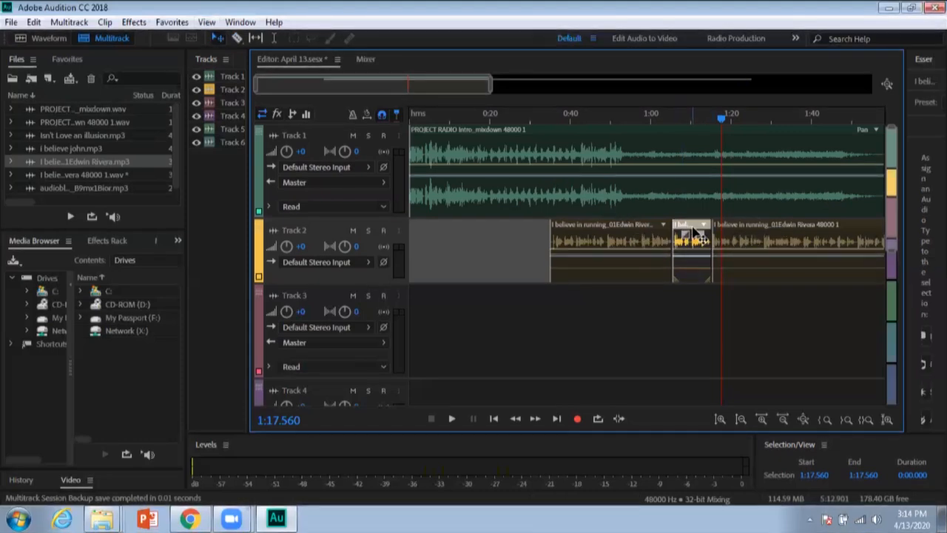
key("Delete")
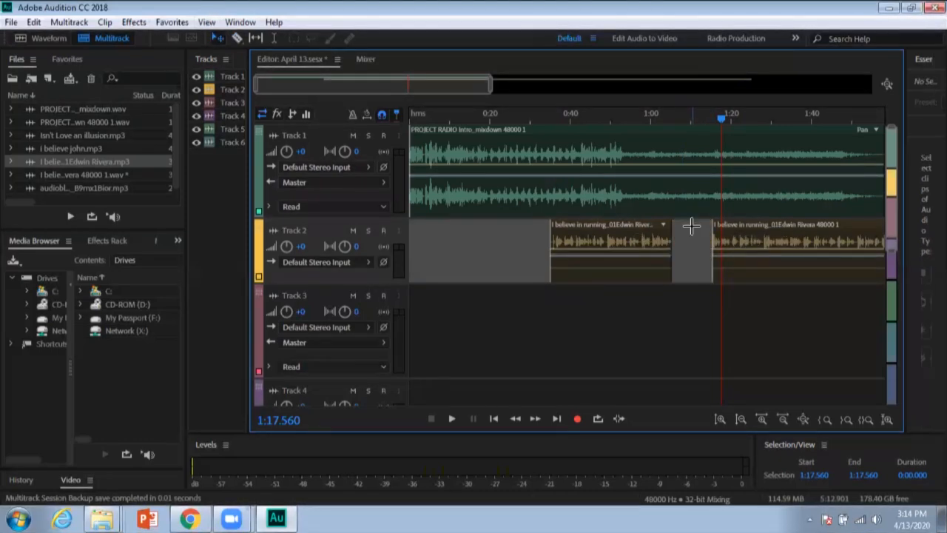
- Try closing the gap between the Track 2 narration pieces with Ripple Delete Gap, and undo it
right_click(692, 228)
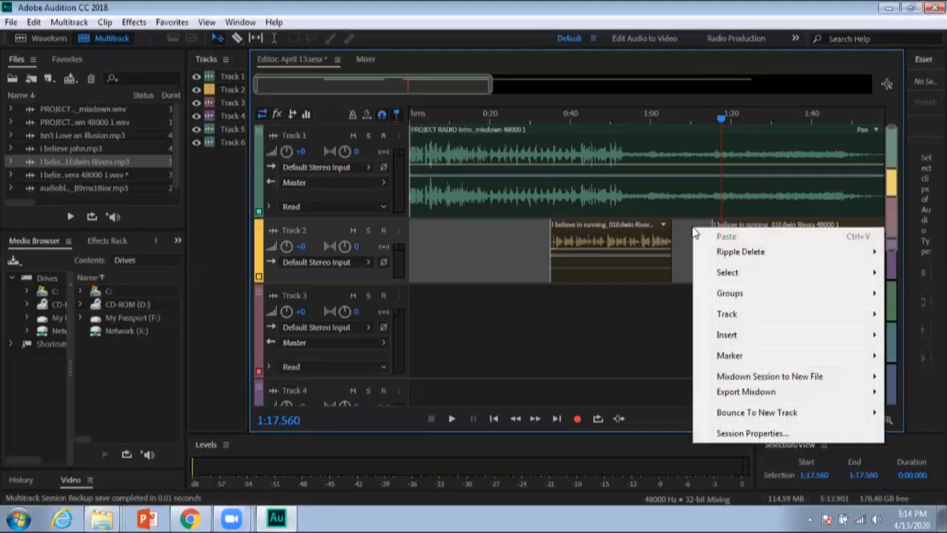
mouse_move(716, 254)
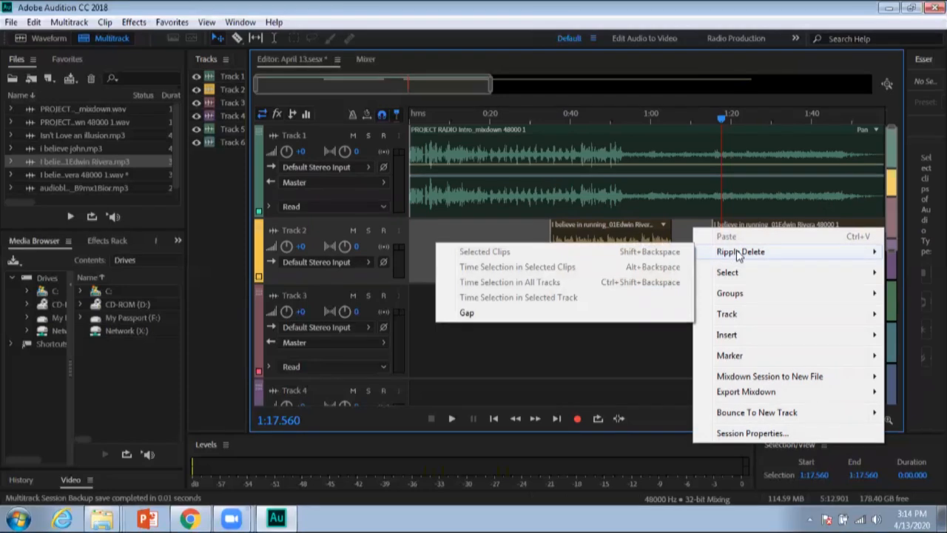
left_click(585, 326)
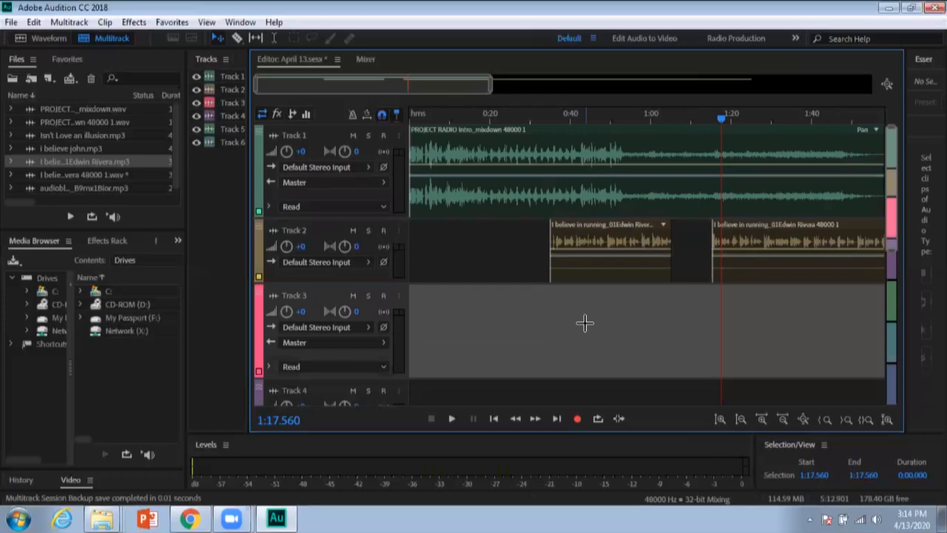
right_click(691, 252)
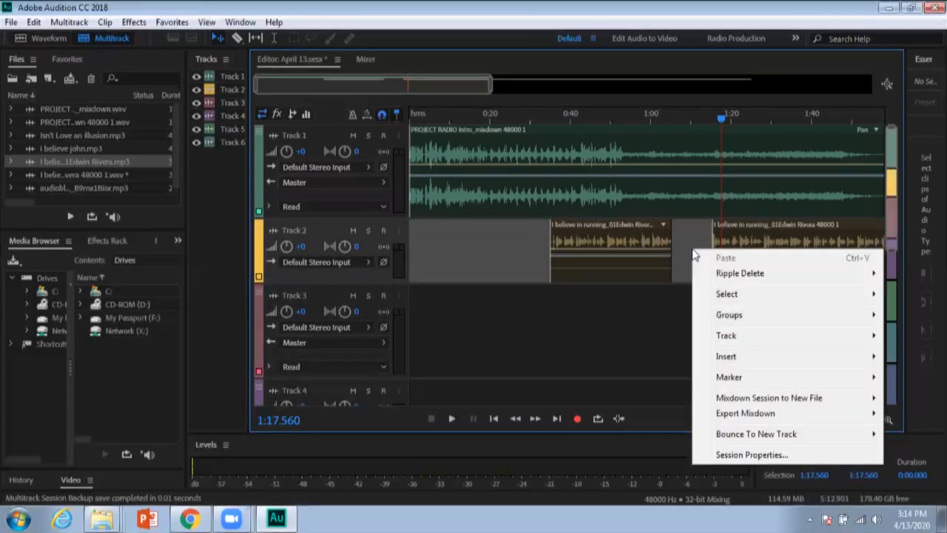
mouse_move(703, 273)
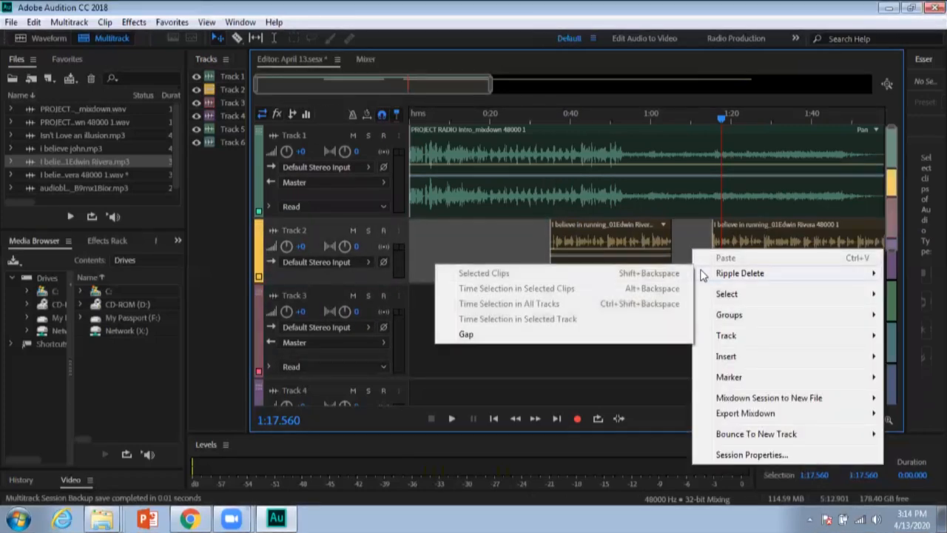
left_click(494, 339)
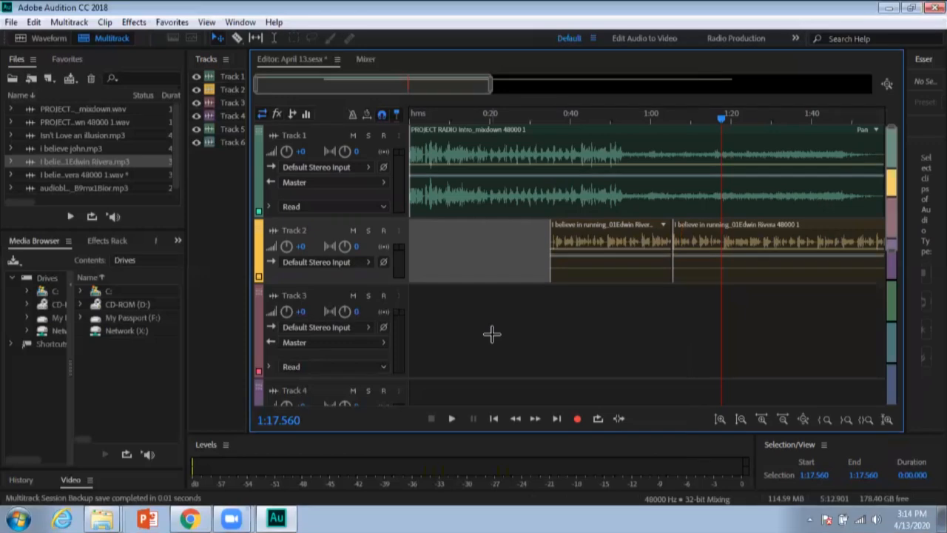
key("ctrl+z")
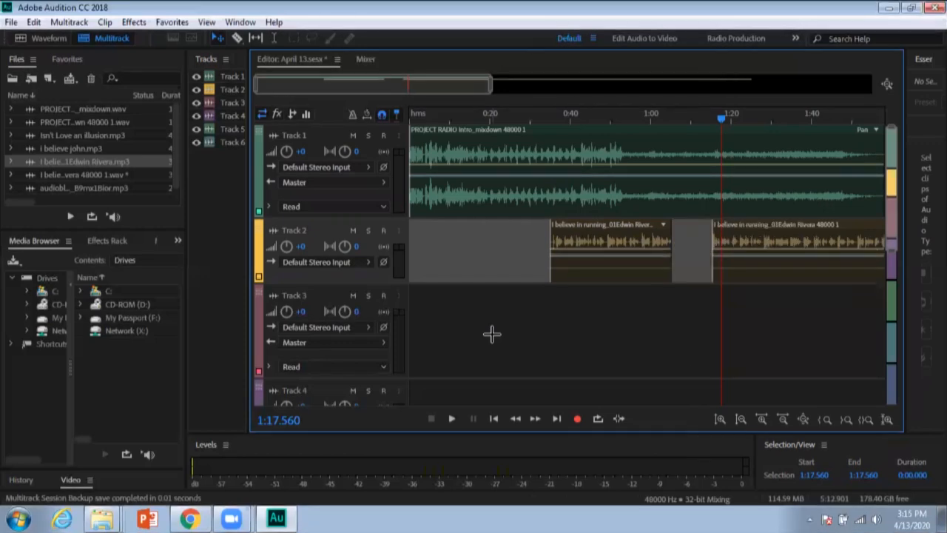
- Try moving the second Track 2 narration piece earlier into the gap, and undo all edits back to the unsplit clip
left_click(764, 245)
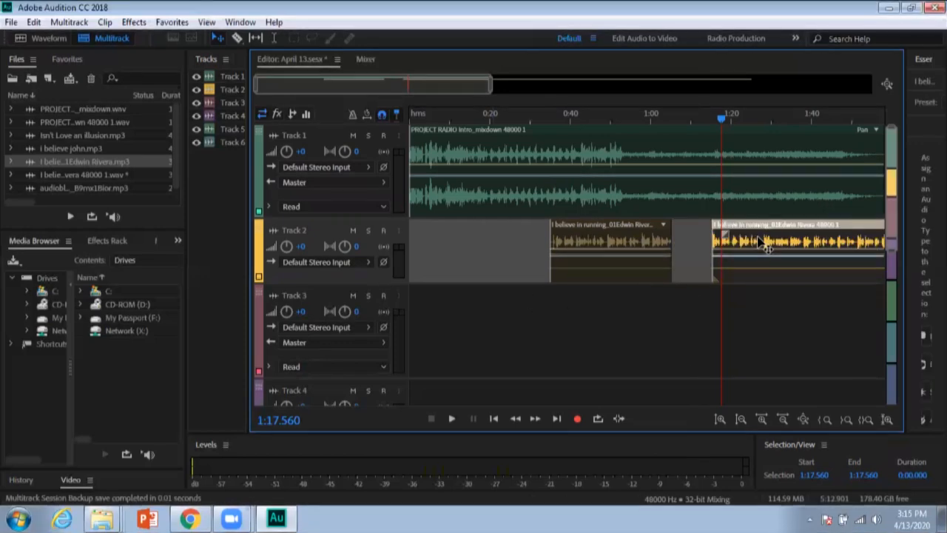
left_click_drag(759, 242, 723, 243)
key("ctrl+z")
key("ctrl+z")
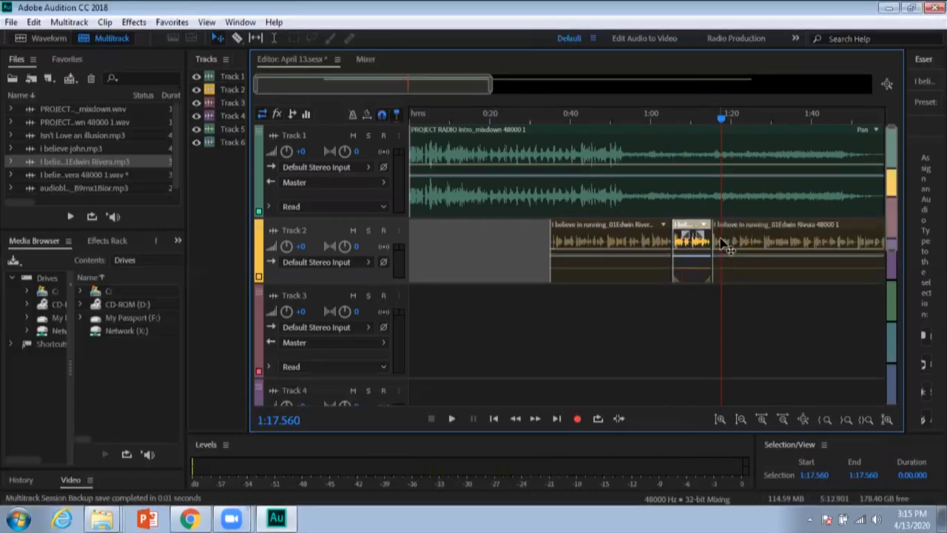
key("ctrl+z")
key("ctrl+z")
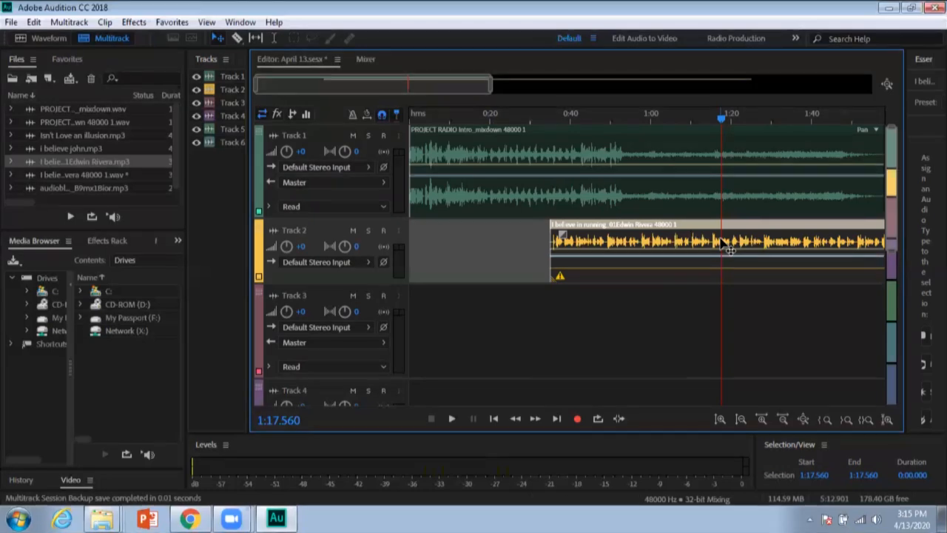
left_click(133, 22)
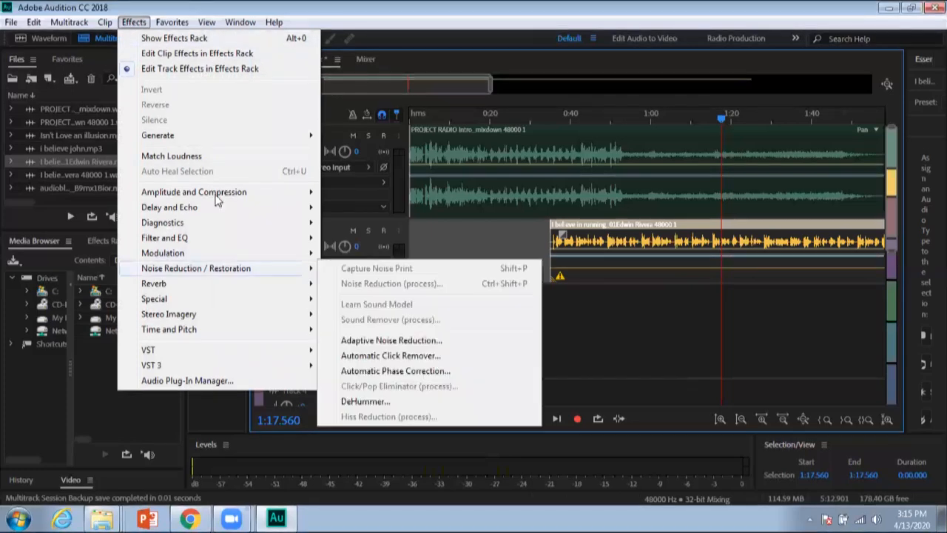
mouse_move(223, 194)
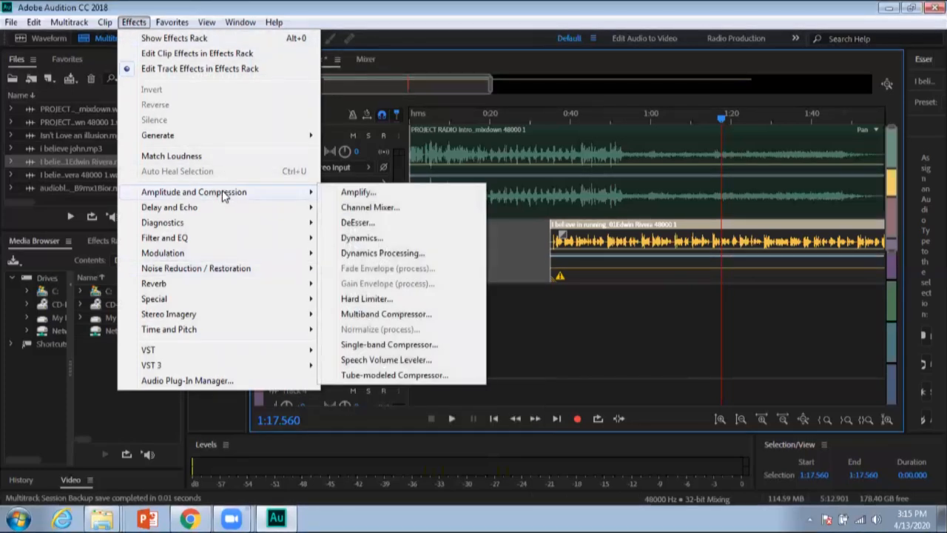
left_click(187, 6)
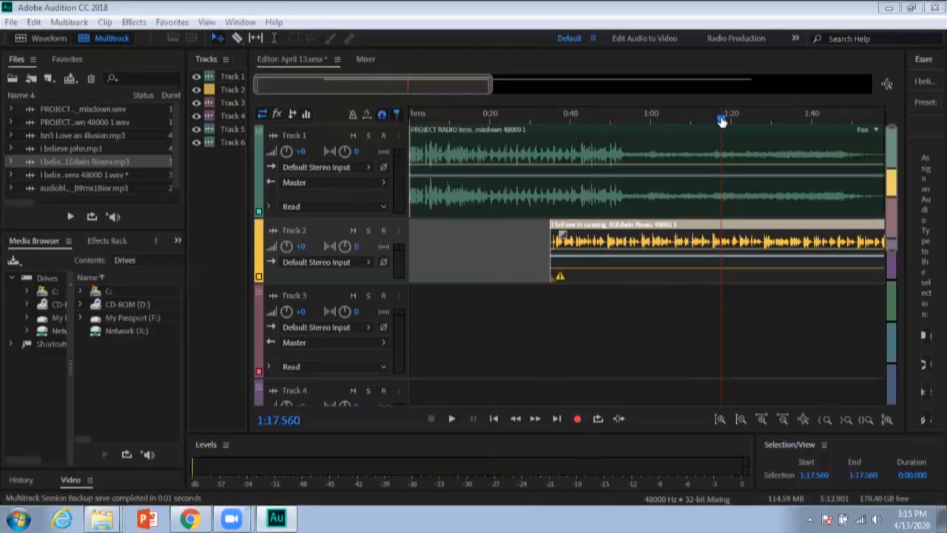
left_click(660, 244)
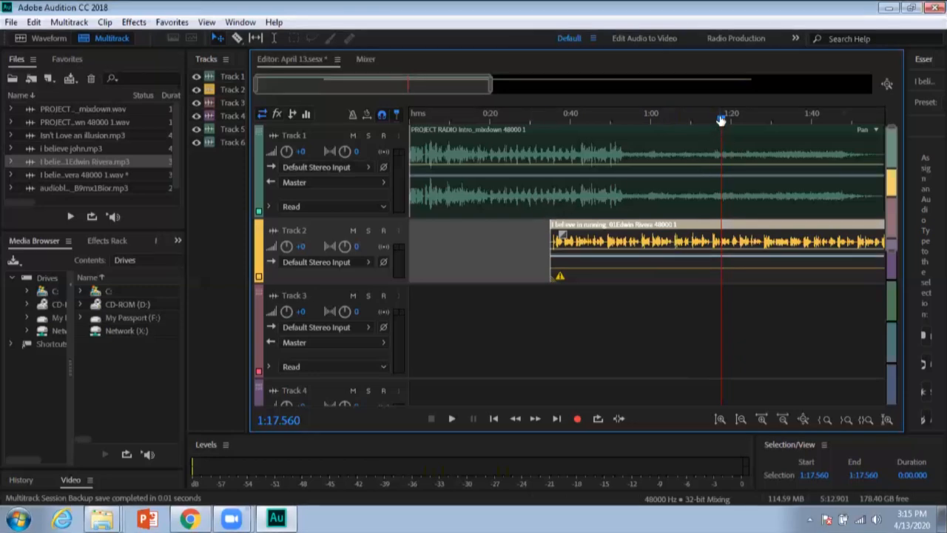
- Play short passages of the session from 0:27.725 and from 0:44.430, stopping playback at 0:45.702
left_click_drag(721, 118, 529, 126)
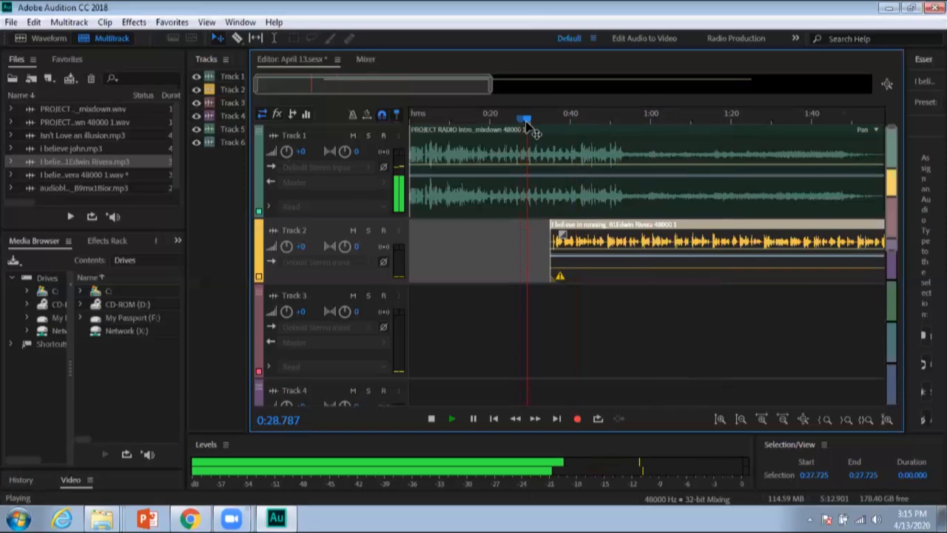
key("space")
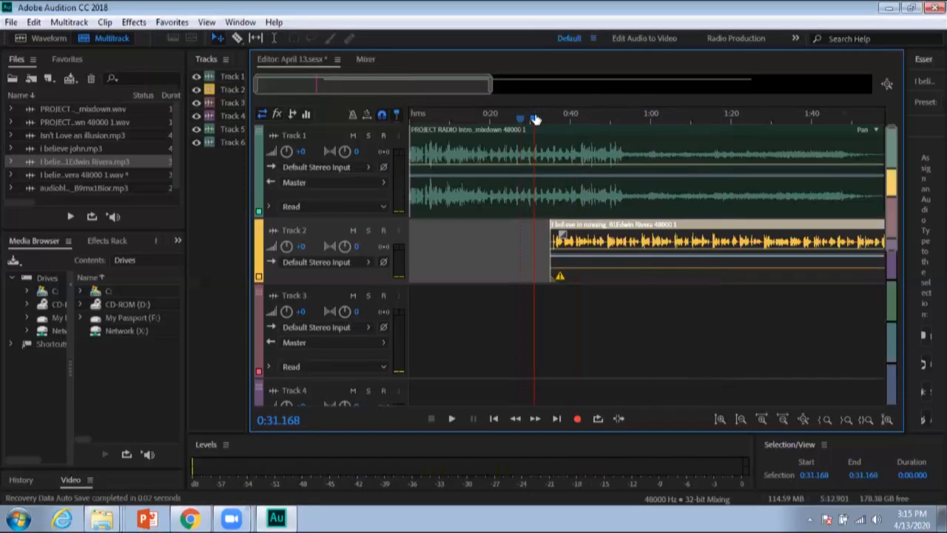
left_click(588, 138)
key("space")
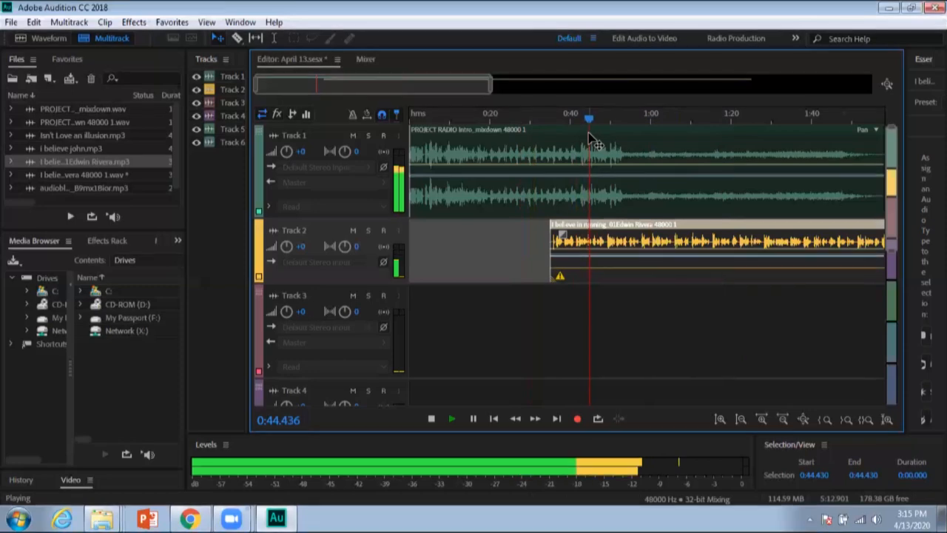
key("space")
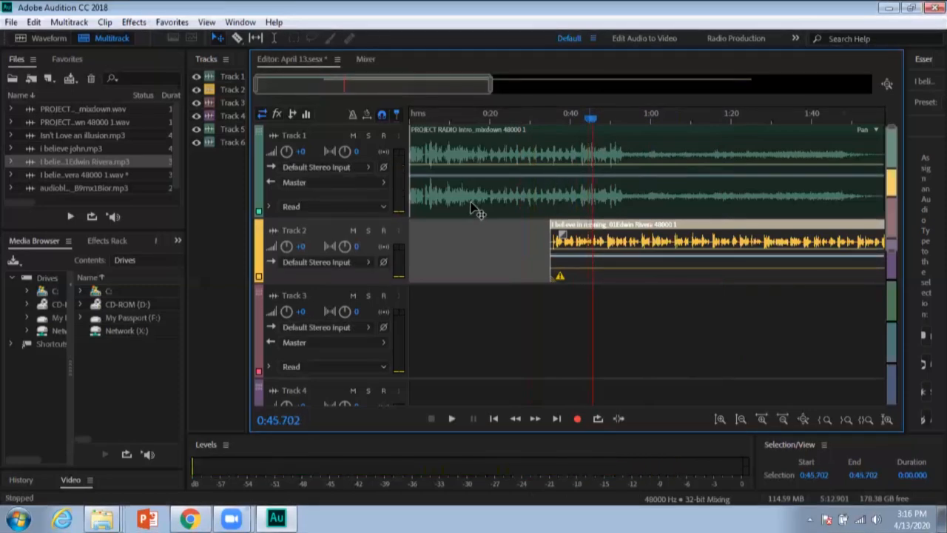
- Play Track 2 soloed while panning it to the right and raising its volume to +3.9, pause playback, and unsolo the track
left_click(368, 231)
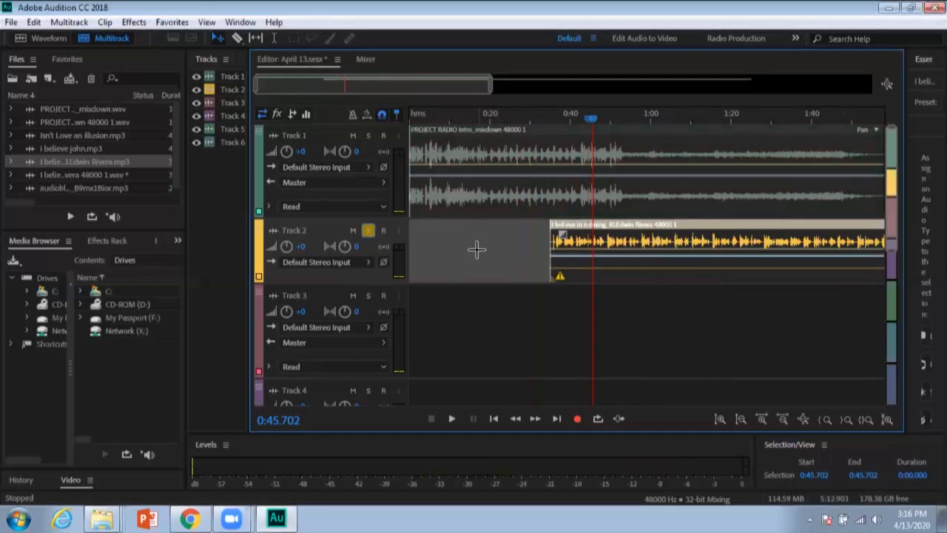
key("space")
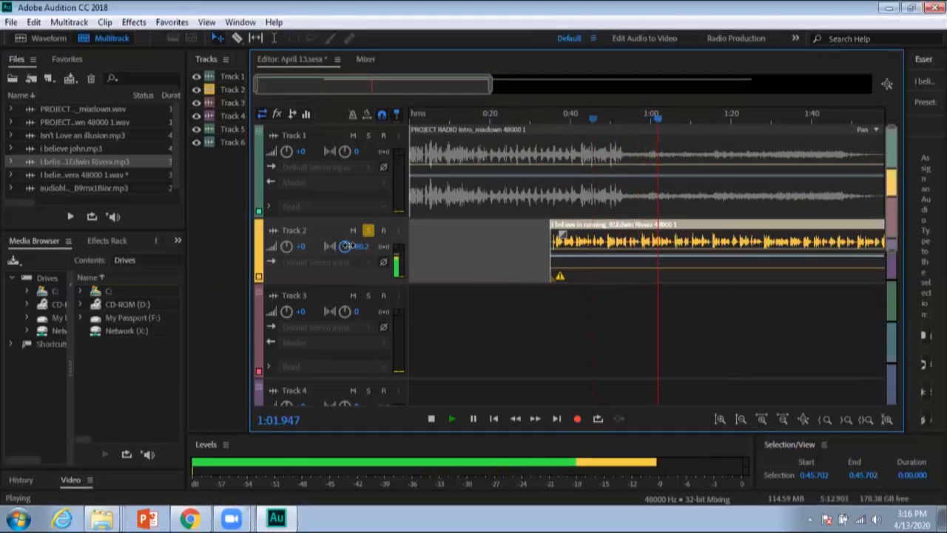
left_click_drag(353, 244, 344, 245)
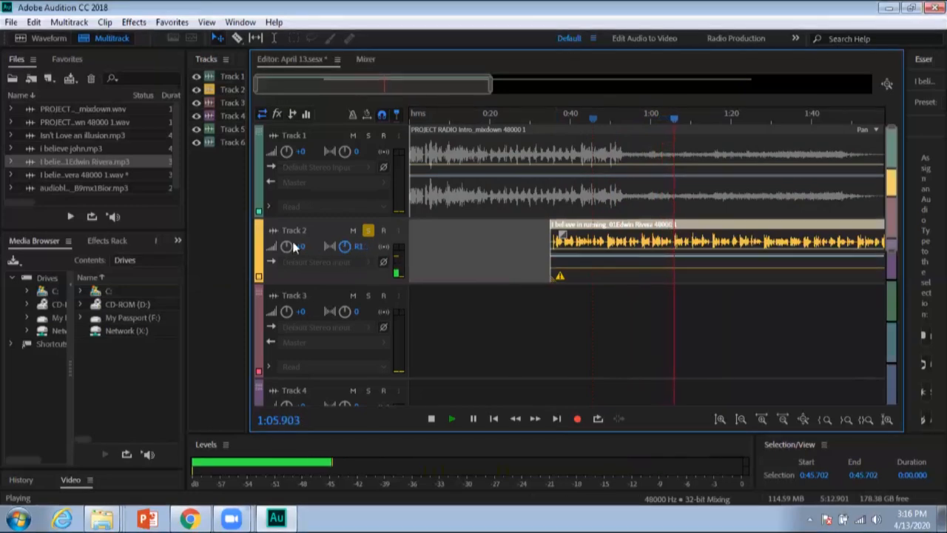
mouse_move(287, 243)
left_mouse_down()
mouse_move(305, 241)
mouse_move(288, 239)
left_mouse_up()
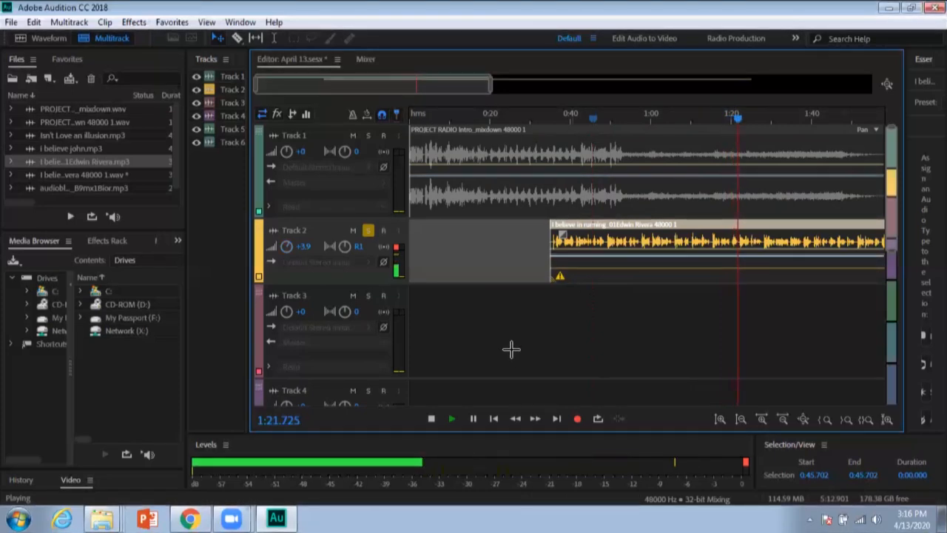
left_click(474, 420)
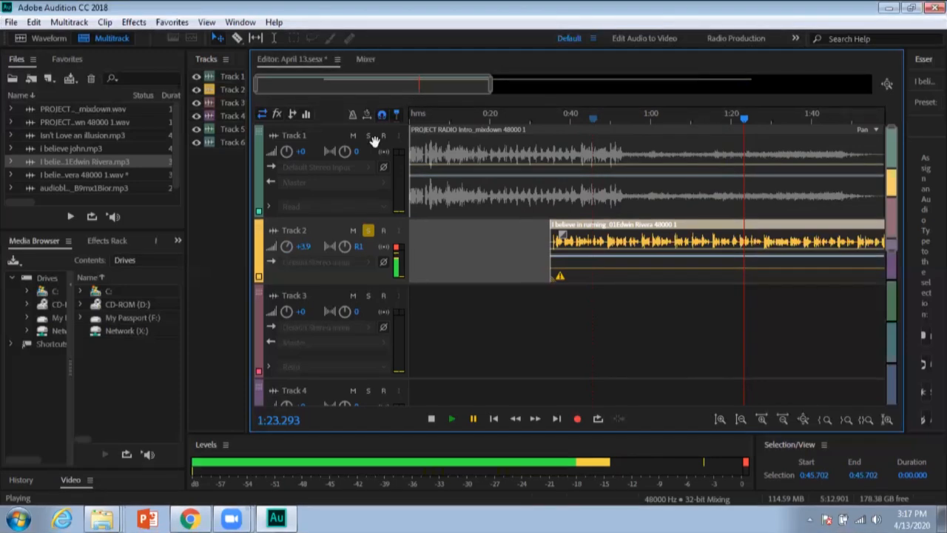
left_click(368, 231)
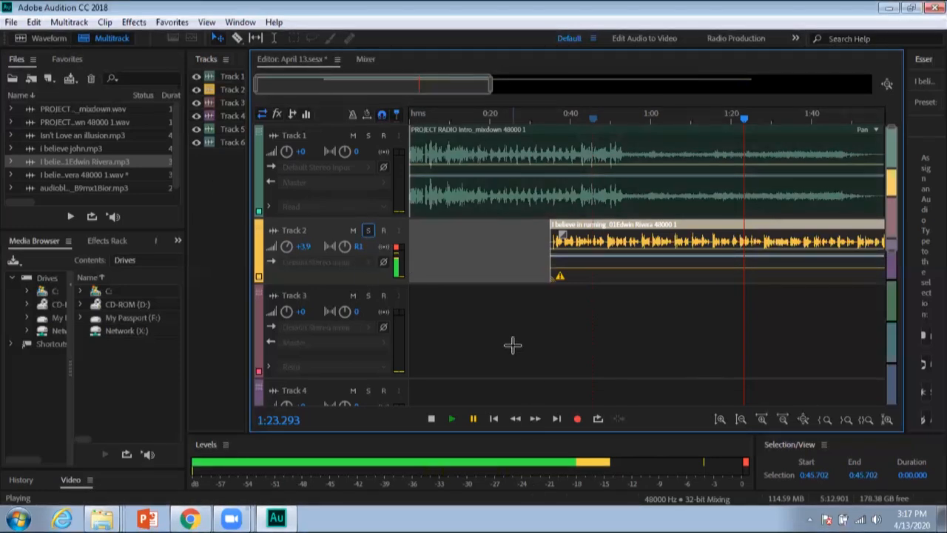
- Save the session along with its changed narration WAV, and open a multitrack mixdown export of the entire session
key("ctrl+s")
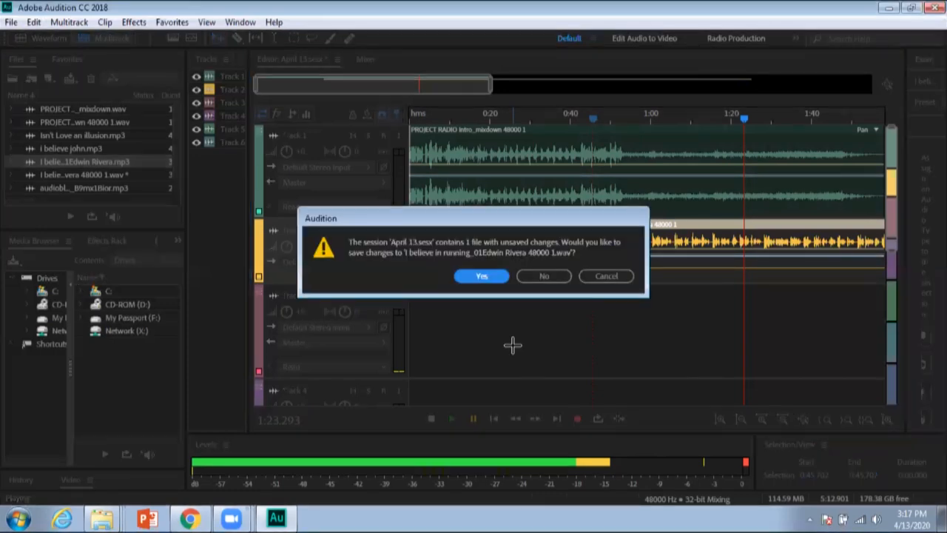
left_click(481, 277)
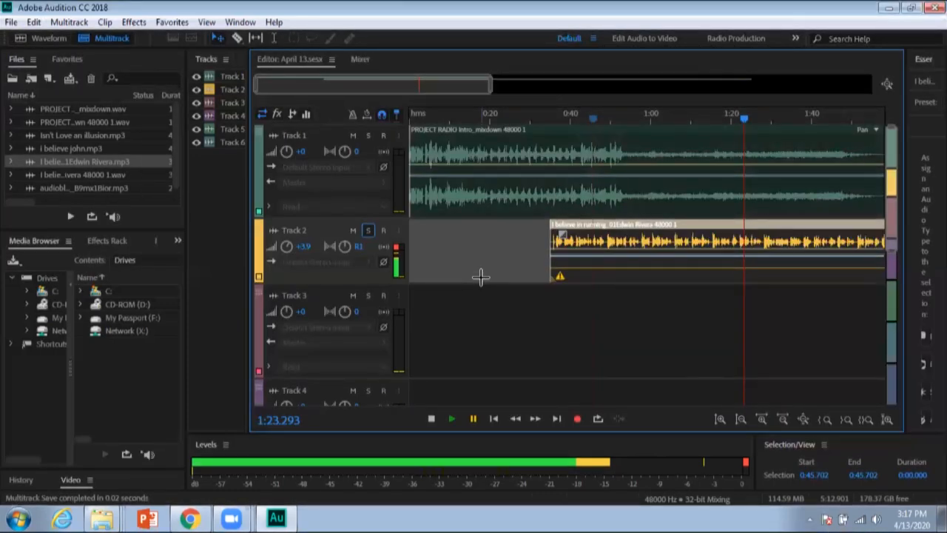
left_click(14, 22)
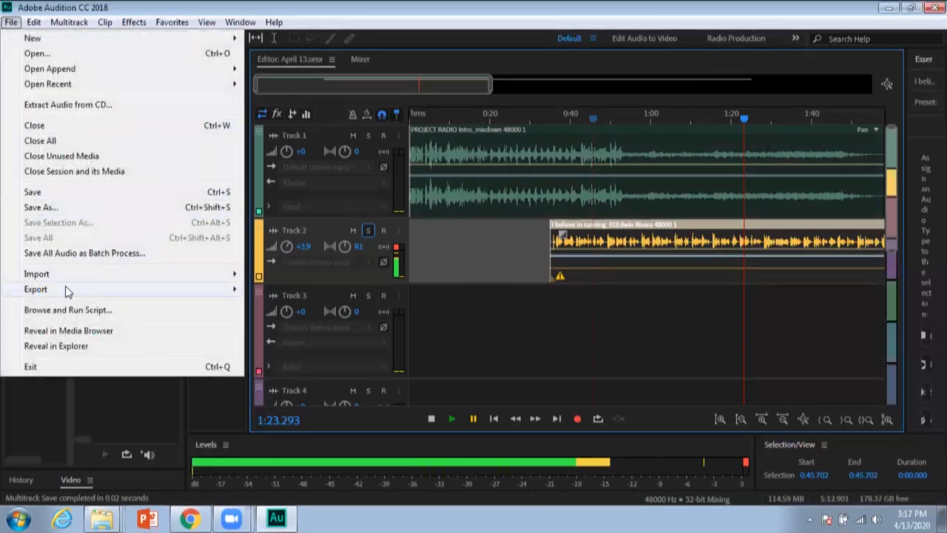
mouse_move(65, 287)
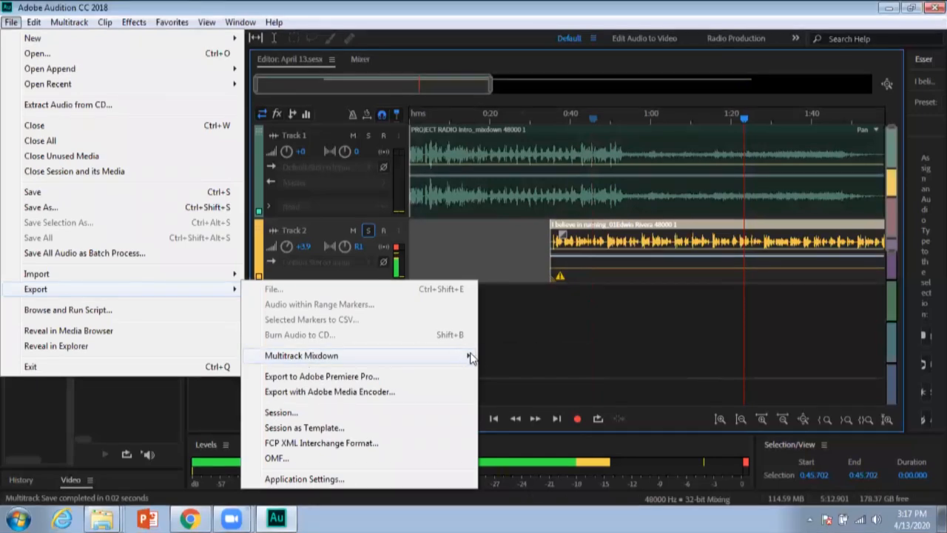
mouse_move(474, 356)
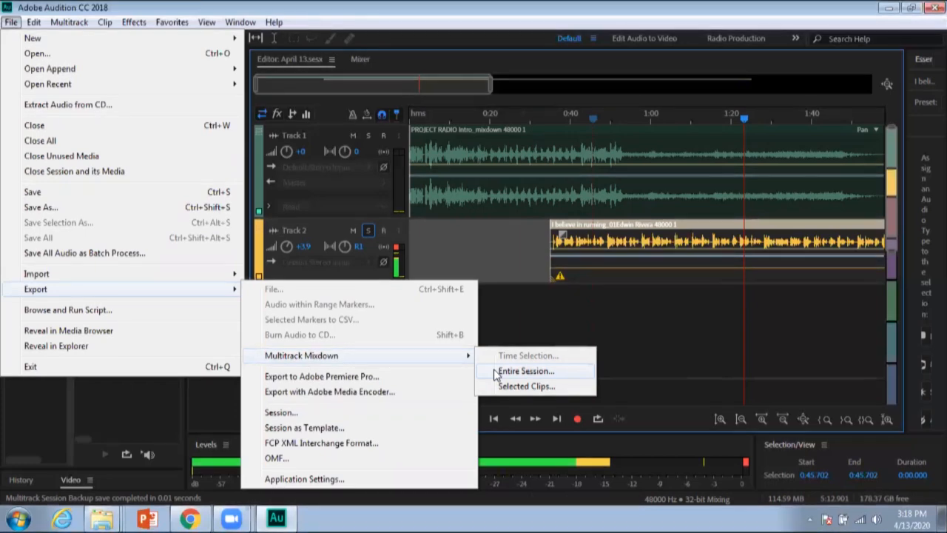
left_click(495, 373)
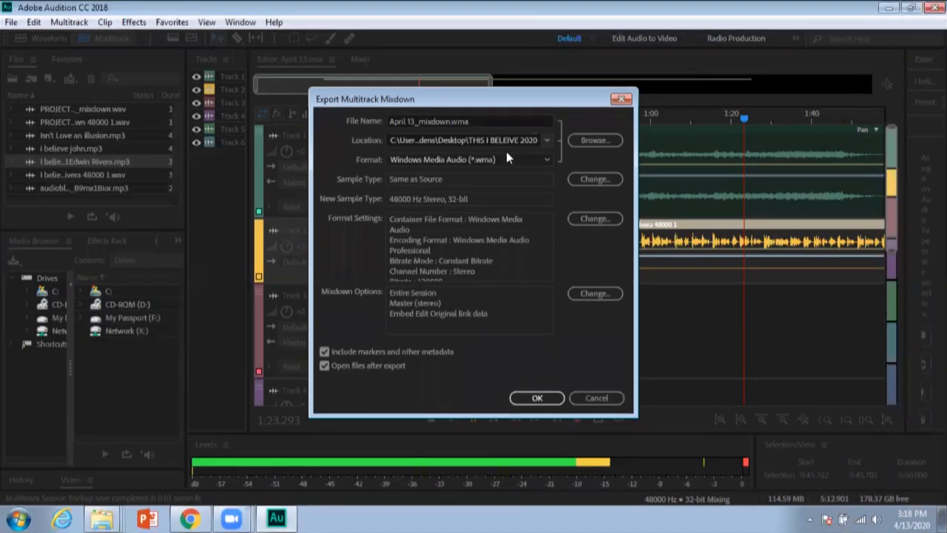
left_click(575, 142)
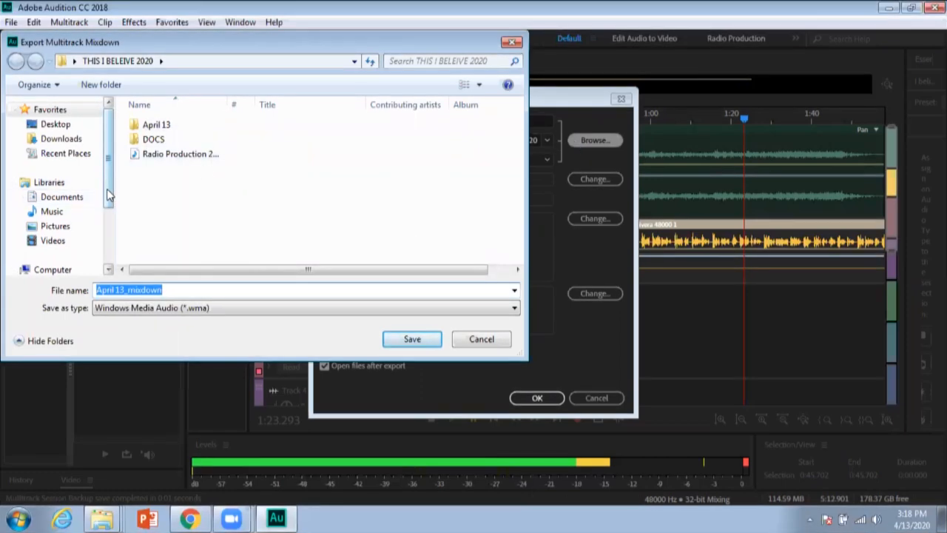
left_click_drag(109, 194, 109, 234)
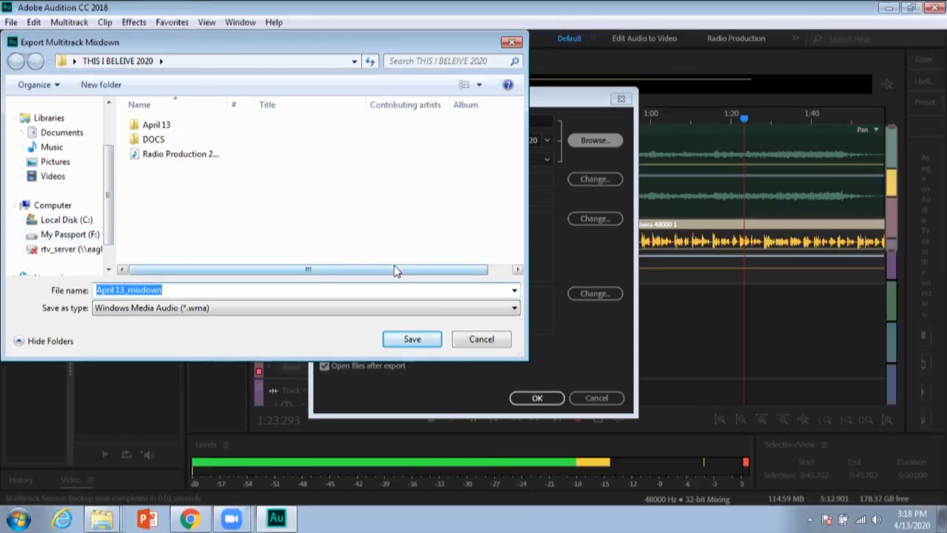
left_click(479, 339)
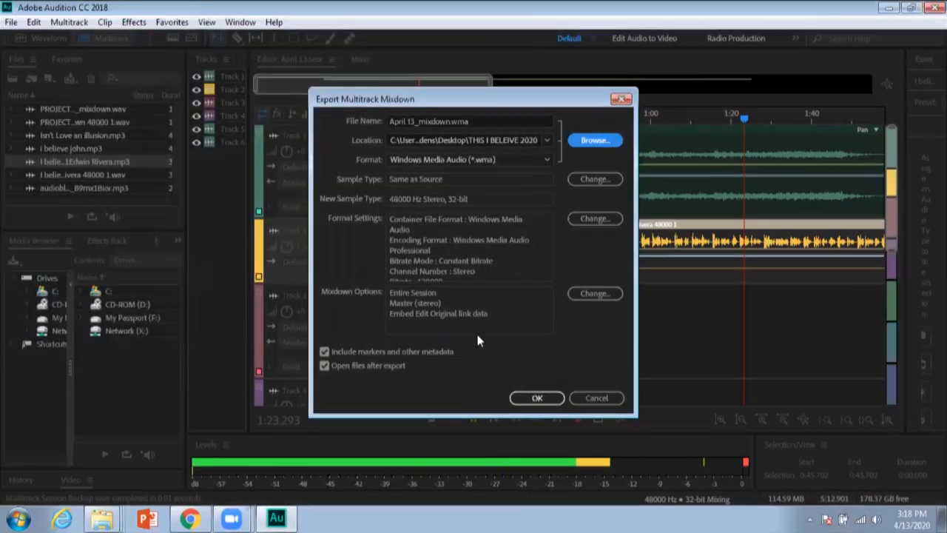
- Export the mixdown as MP3 Audio under the name April 13_mixdown.mp3 in the THIS I BELEIVE 2020 folder
left_click(547, 159)
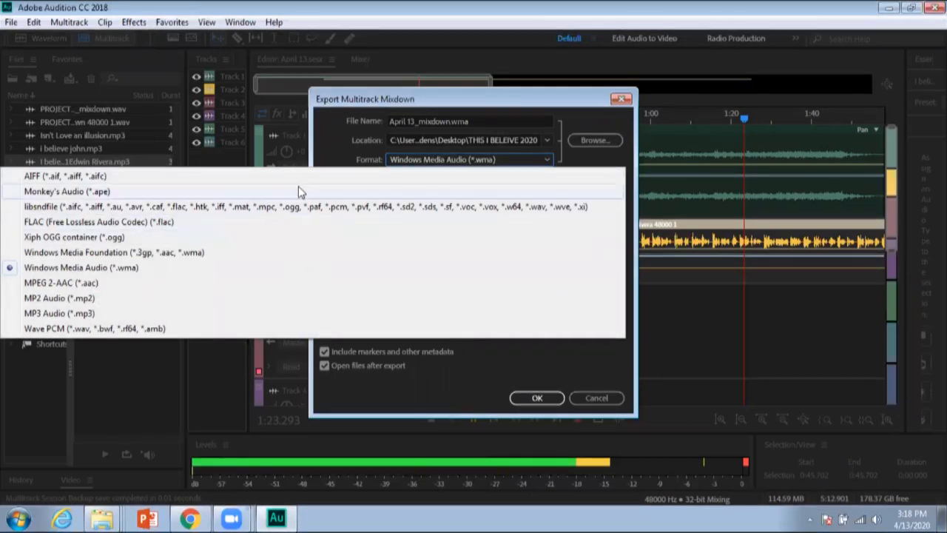
left_click(197, 313)
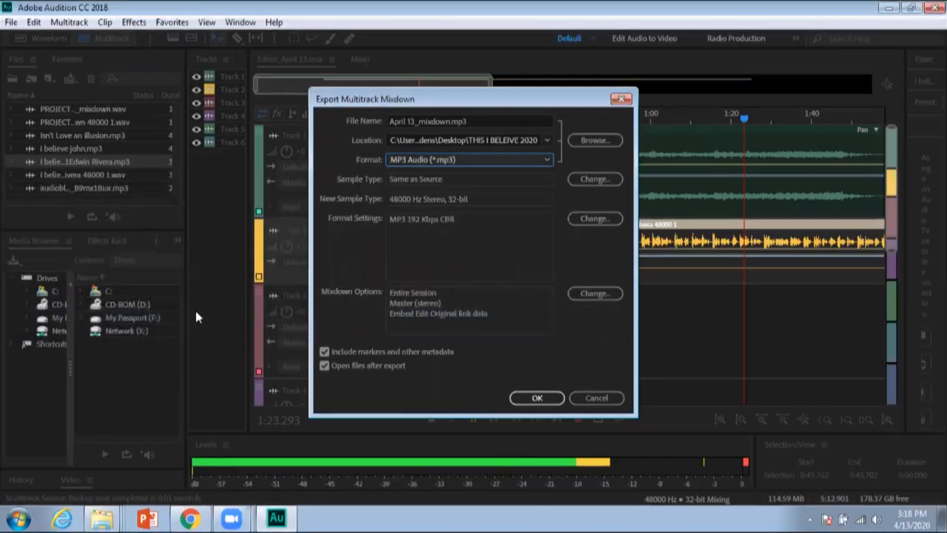
left_click(534, 397)
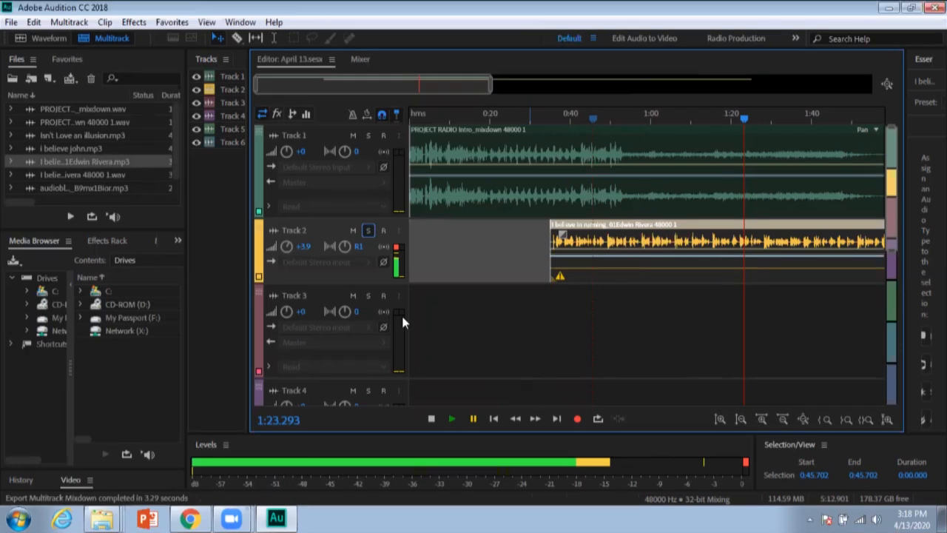
- Reopen the entire-session mixdown export to review its file name and location, and close it without exporting
left_click(12, 22)
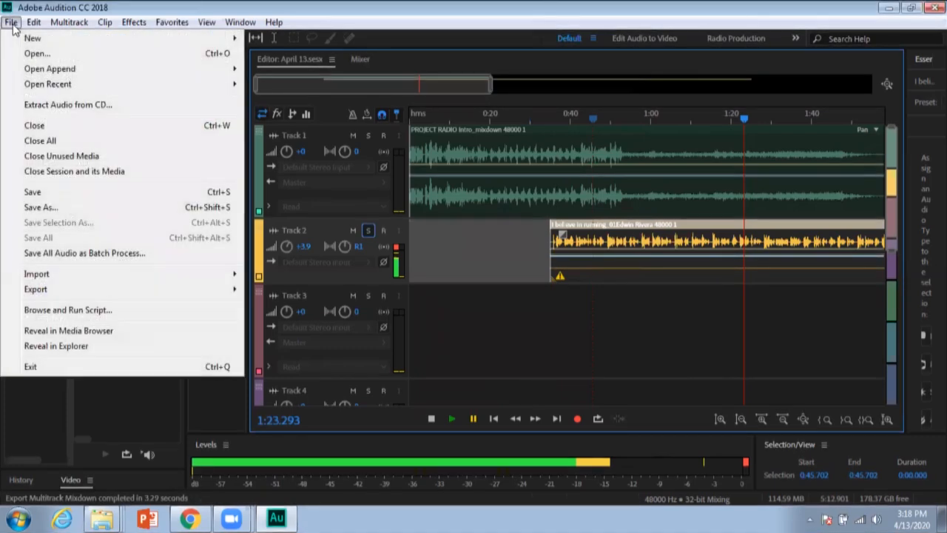
mouse_move(212, 289)
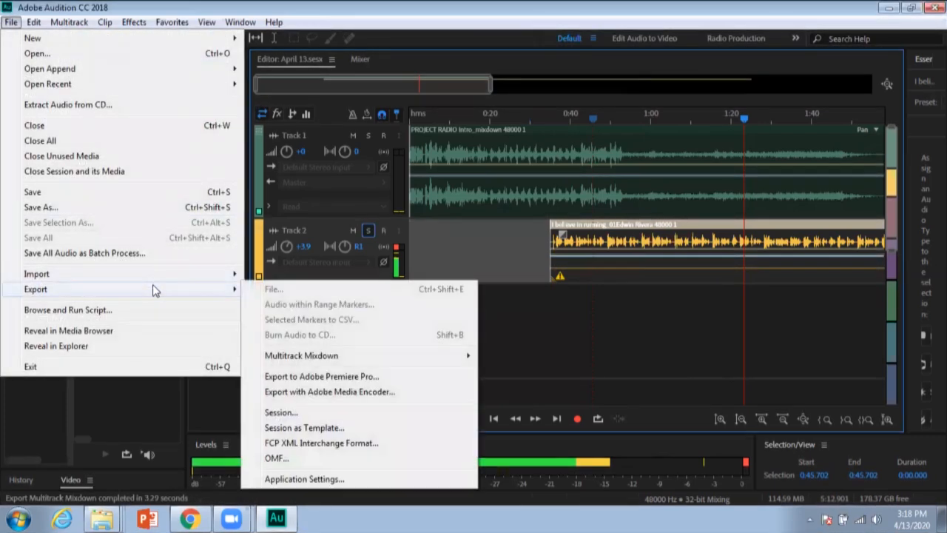
mouse_move(357, 355)
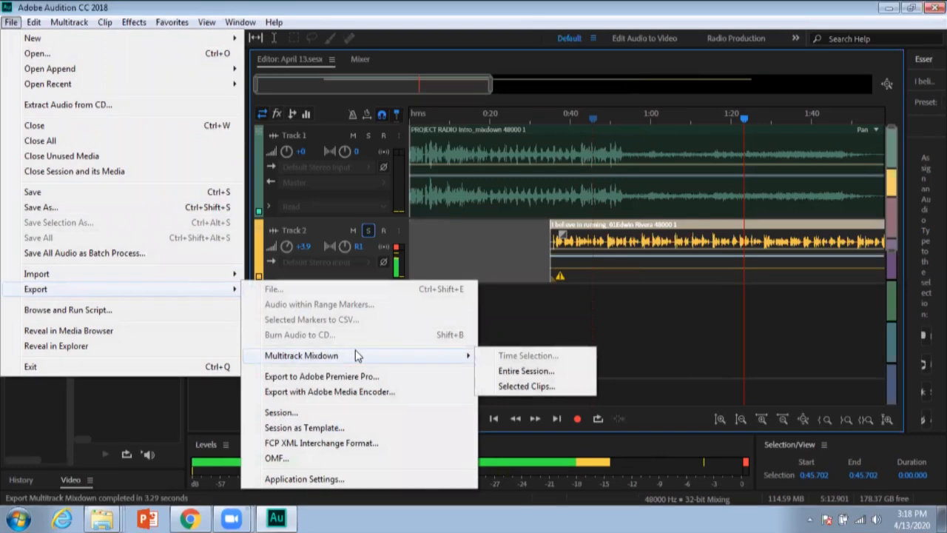
left_click(505, 371)
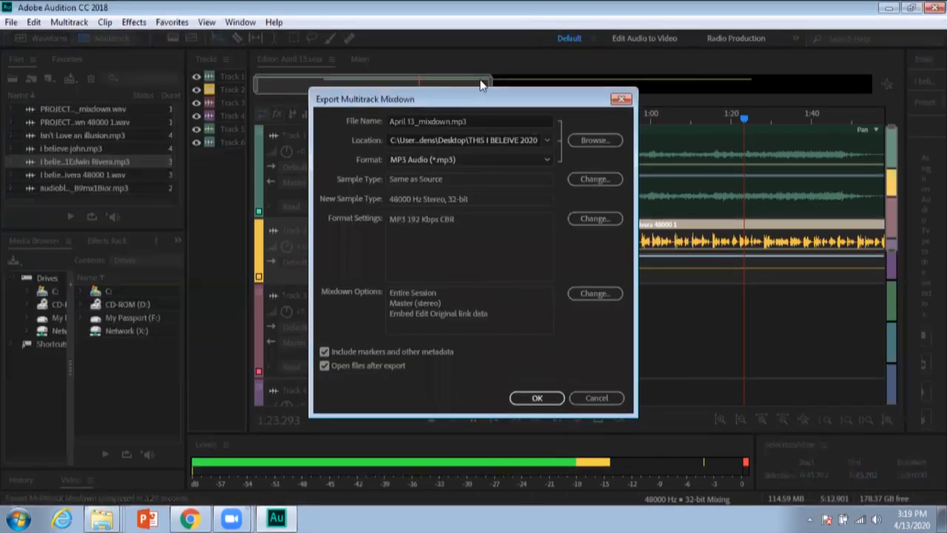
left_click(621, 98)
- Open the desktop folder THIS I BELEIVE 2020, play April 13_mixdown from about 2:34, pause it, and minimize the player
left_click(888, 8)
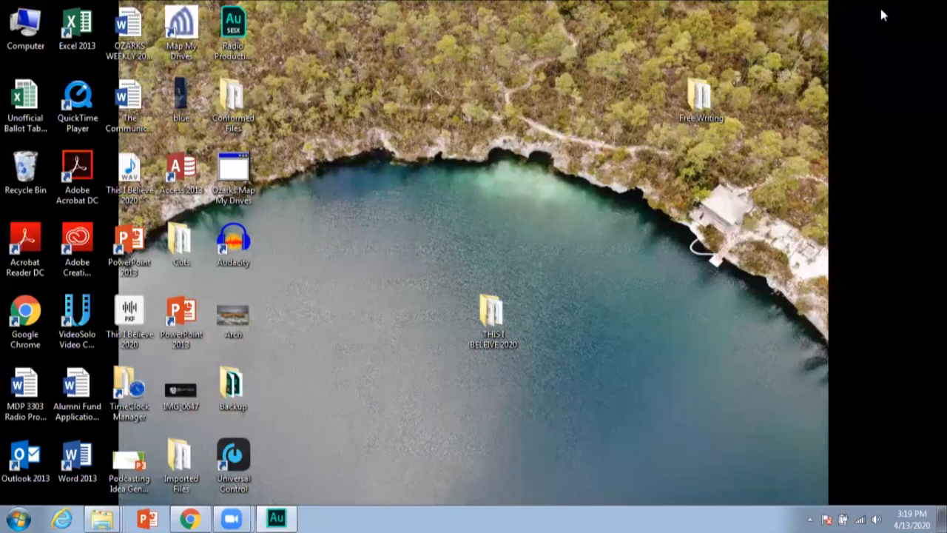
double_click(492, 315)
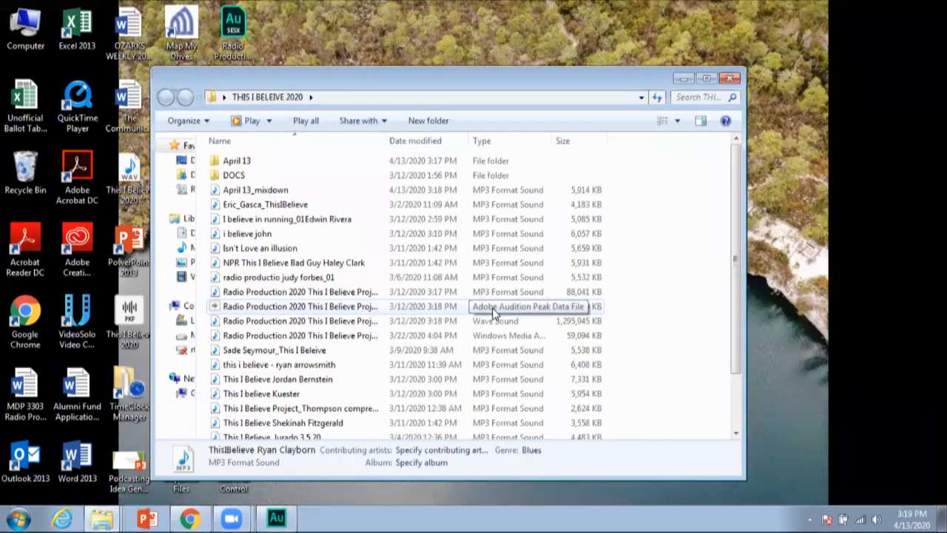
double_click(225, 191)
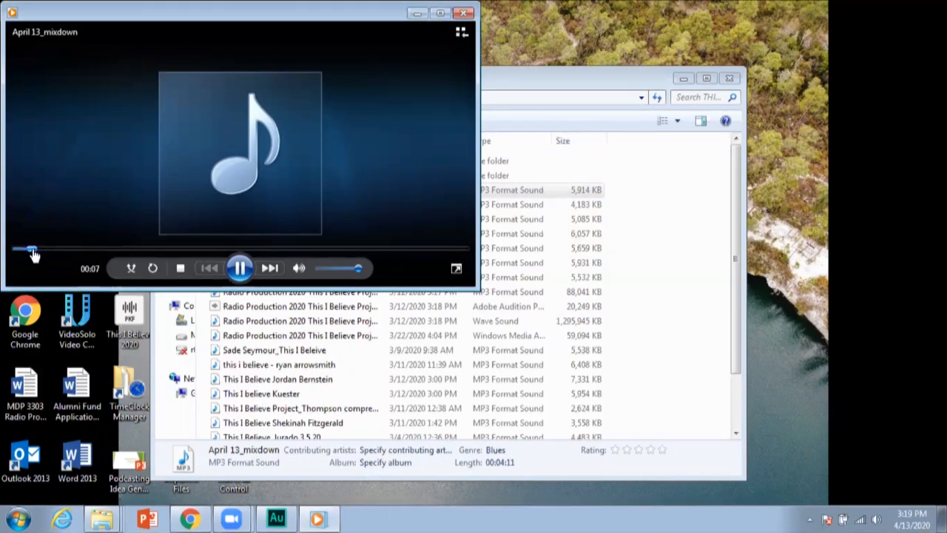
left_click(60, 250)
left_click(287, 249)
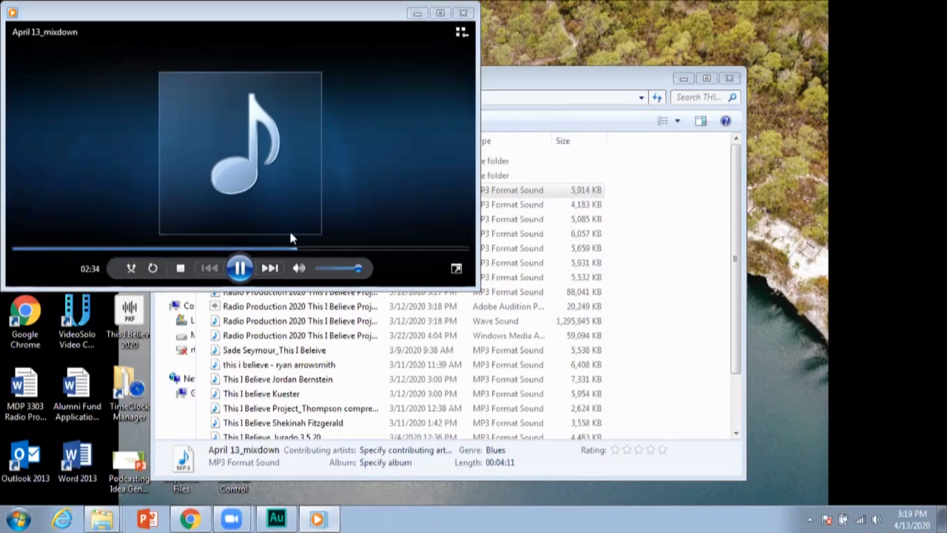
left_click(240, 267)
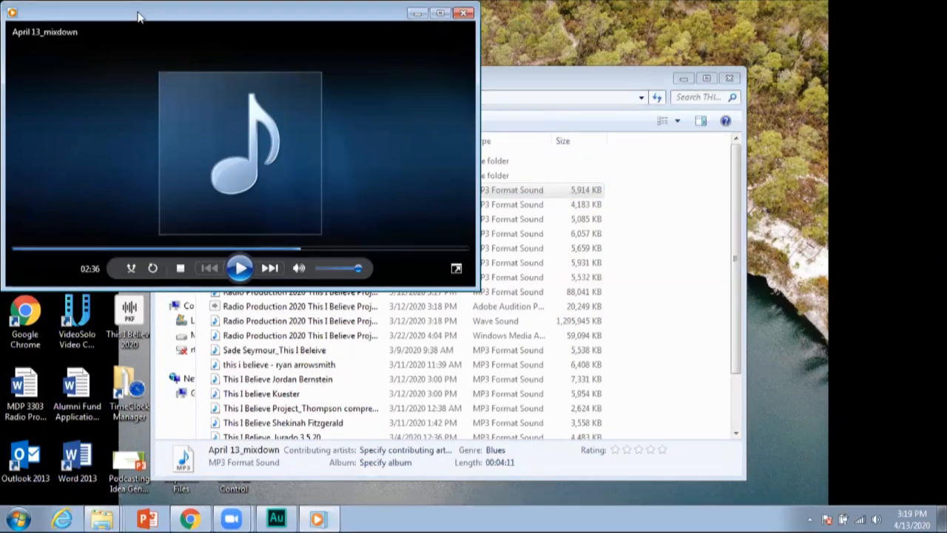
left_click_drag(406, 17, 426, 93)
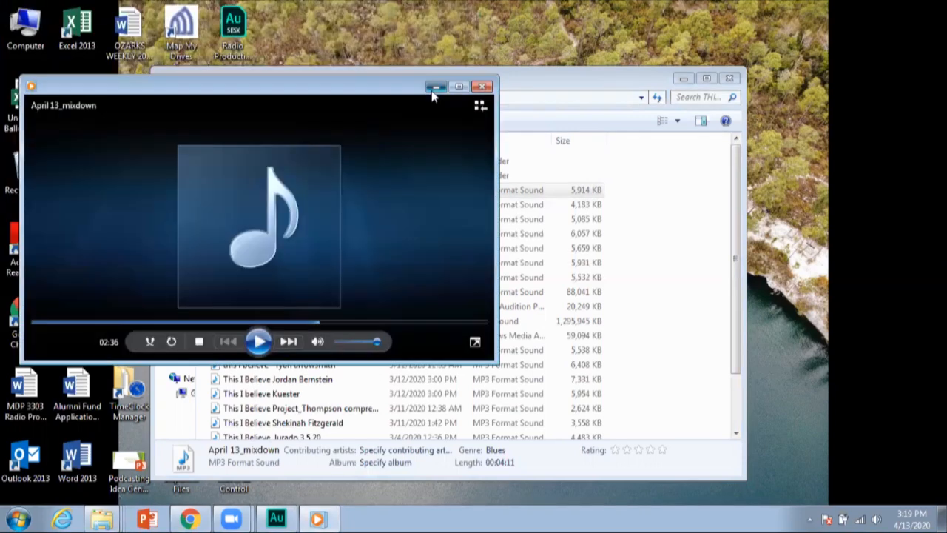
left_click(432, 91)
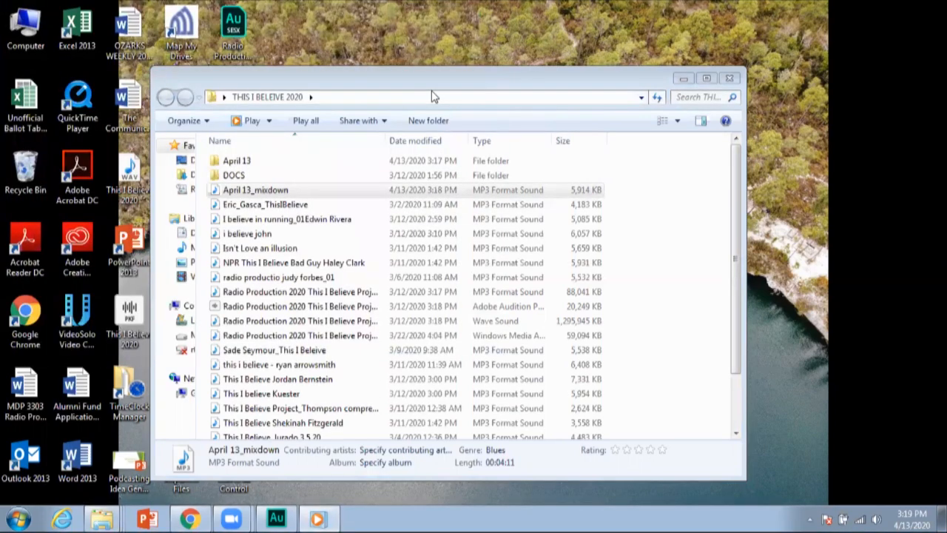
- Return to Adobe Audition and save the session as April 13.sesx in the April 13 folder, overwriting the existing file
left_click(275, 518)
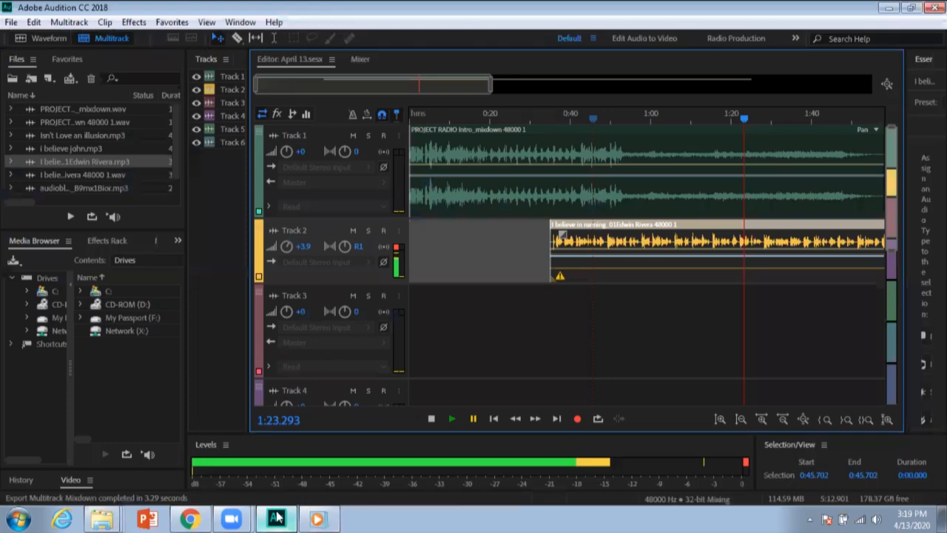
left_click(11, 23)
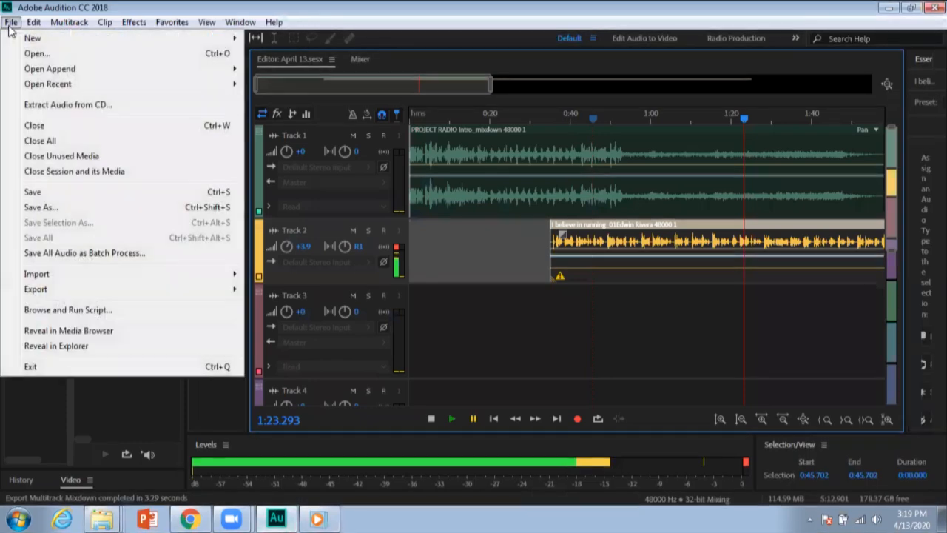
left_click(41, 207)
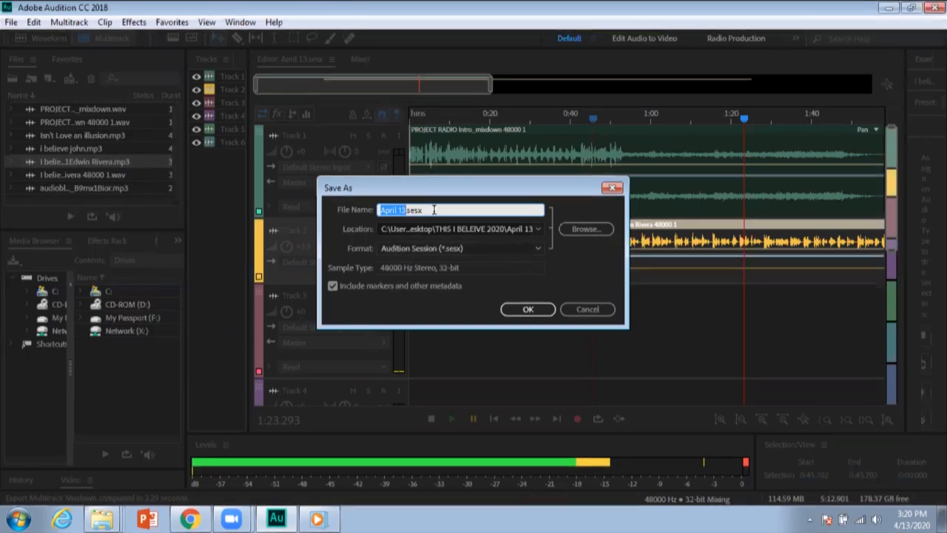
left_click(520, 313)
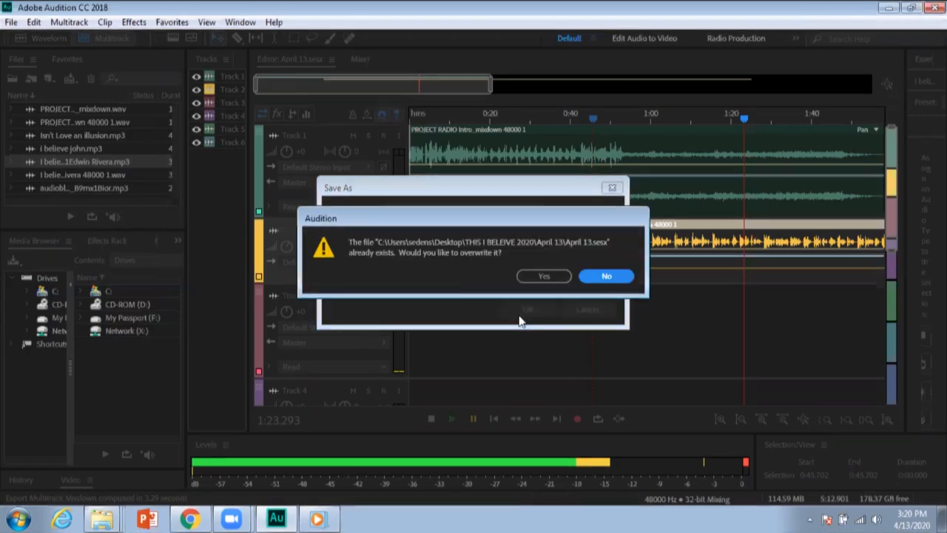
left_click(538, 275)
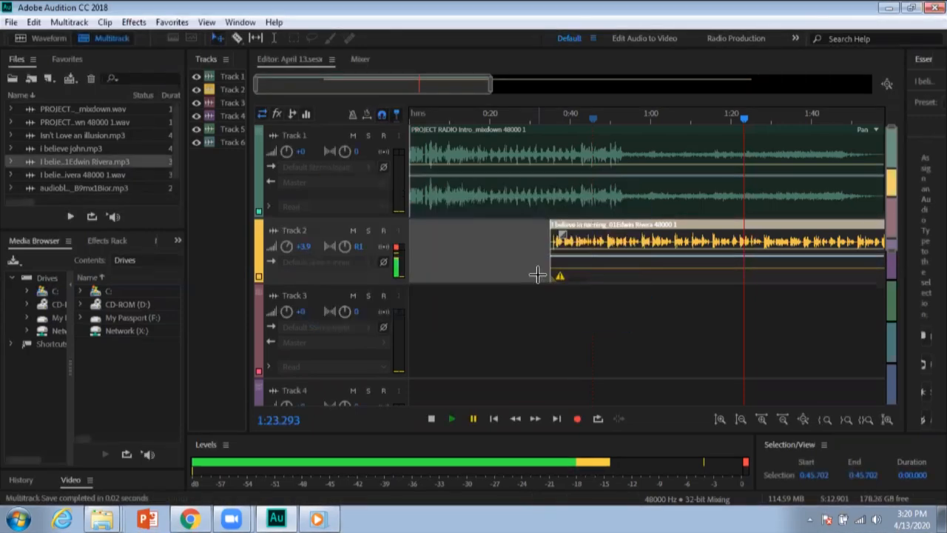
- Minimize Adobe Audition and close the THIS I BELEIVE 2020 folder window
left_click(887, 10)
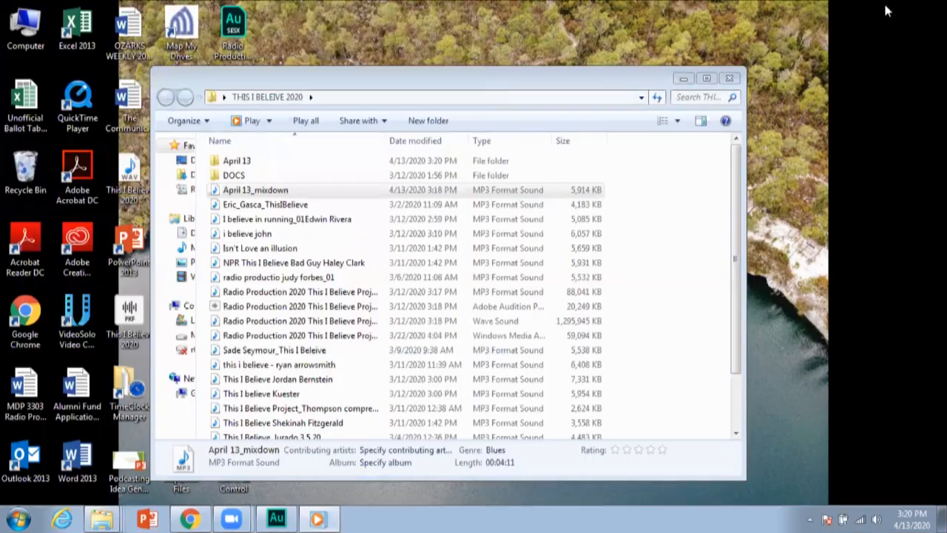
left_click(729, 79)
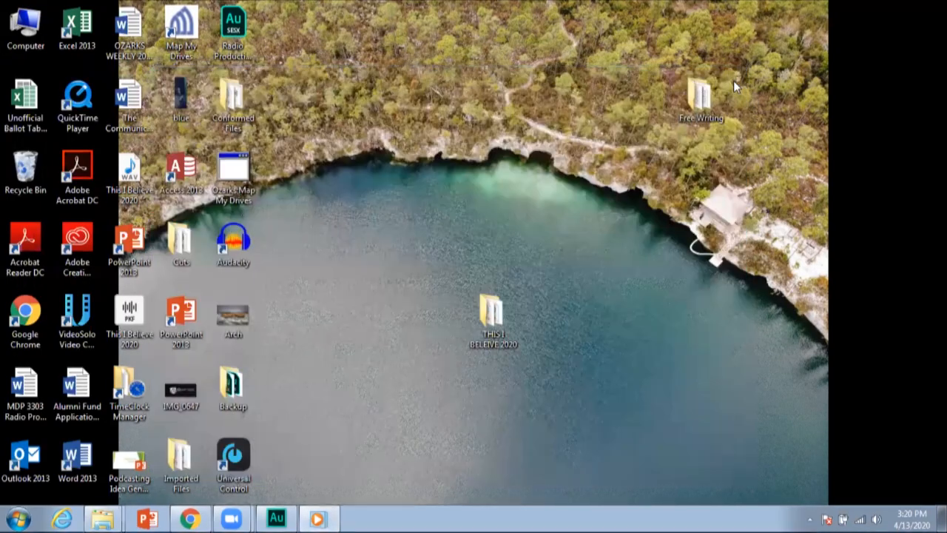